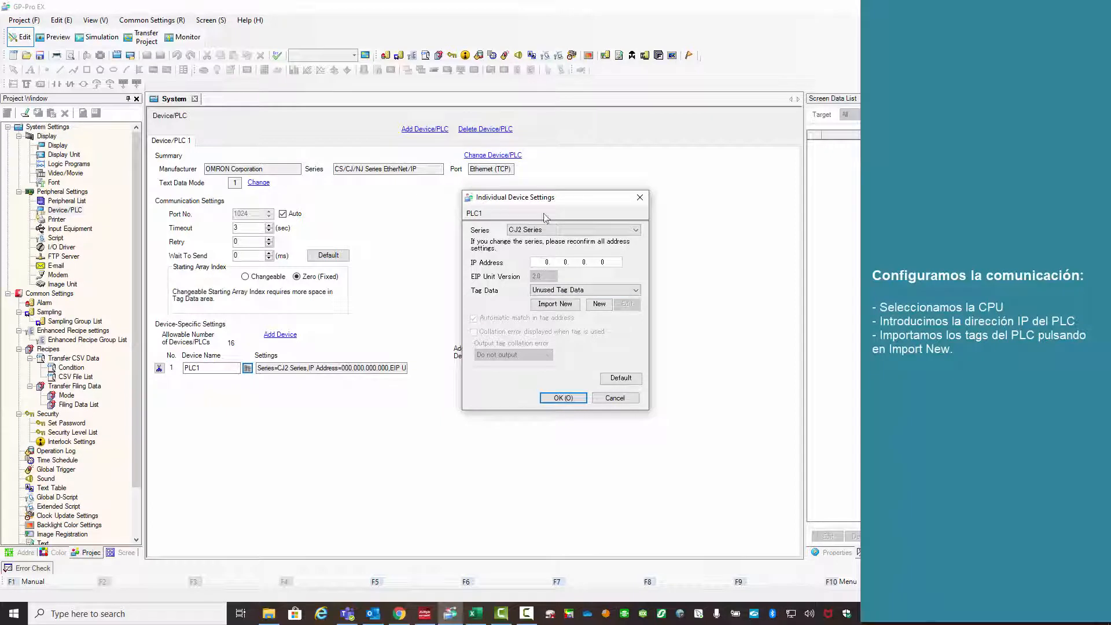
# - Set PLC1's series to NJ Series and its IP address to 192.168.1.10, and start a new tag import
pyautogui.click(553, 230)
pyautogui.click(551, 255)
pyautogui.click(557, 304)
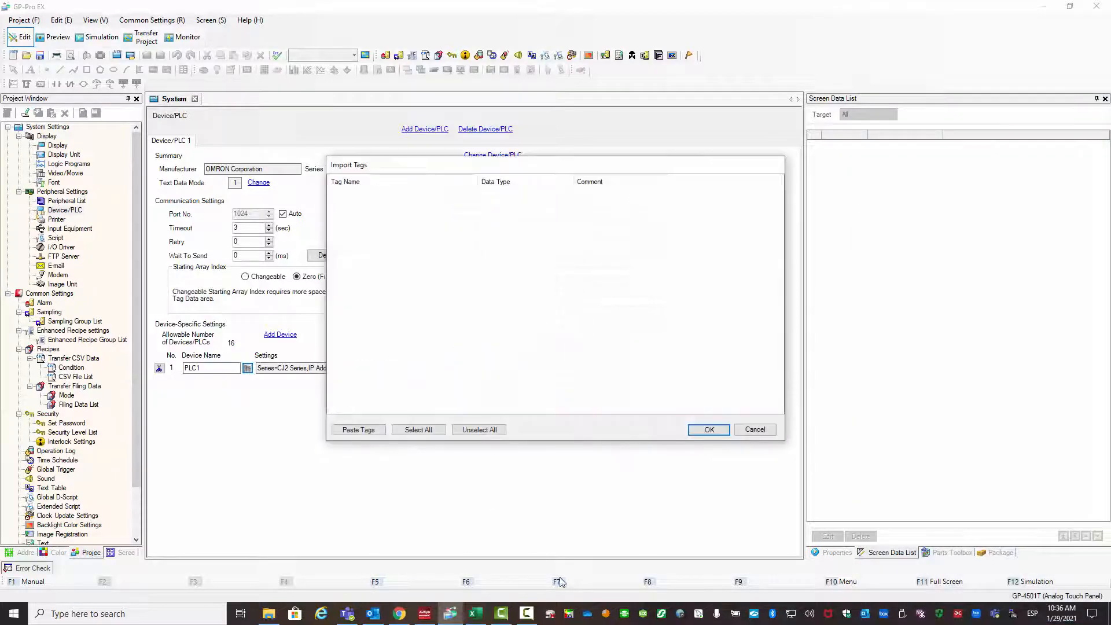
# - Switch to Excel and copy rows 1 to 106 of the "Variables exportadas GP-Pro" sheet in Variables.xlsx
pyautogui.click(476, 613)
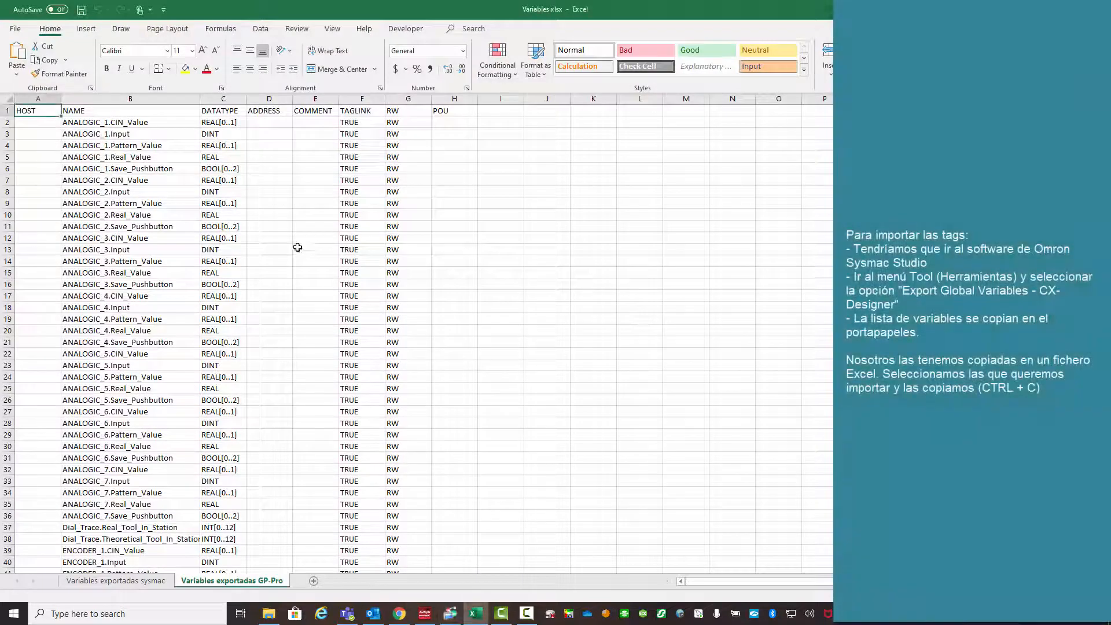
pyautogui.click(7, 110)
pyautogui.moveTo(7, 109); pyautogui.dragTo(7, 504)
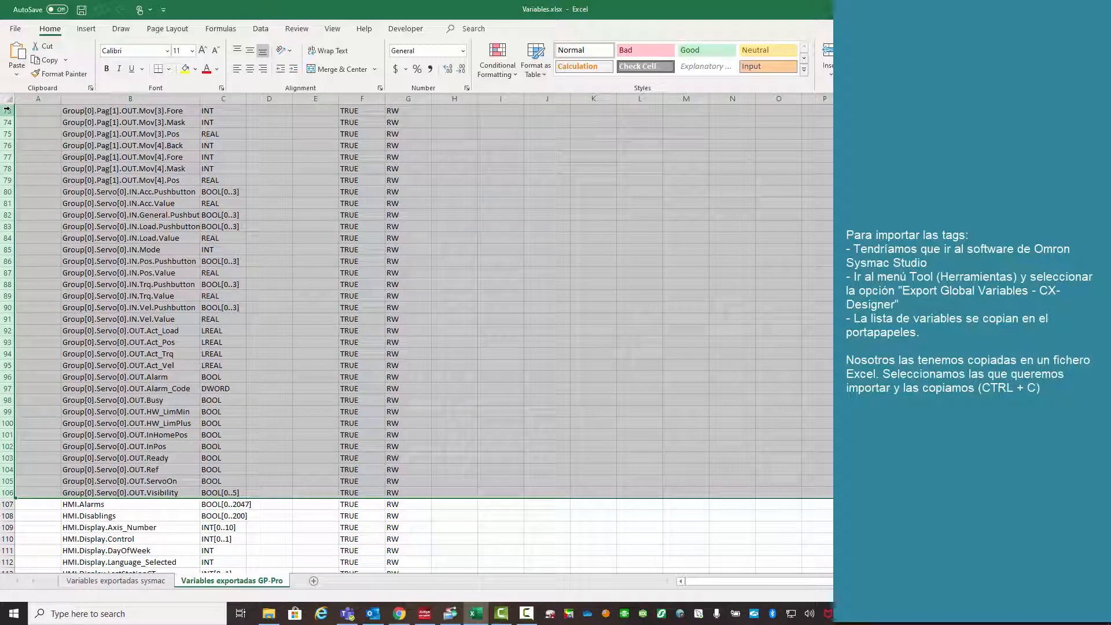
pyautogui.hotkey('ctrl', 'c')
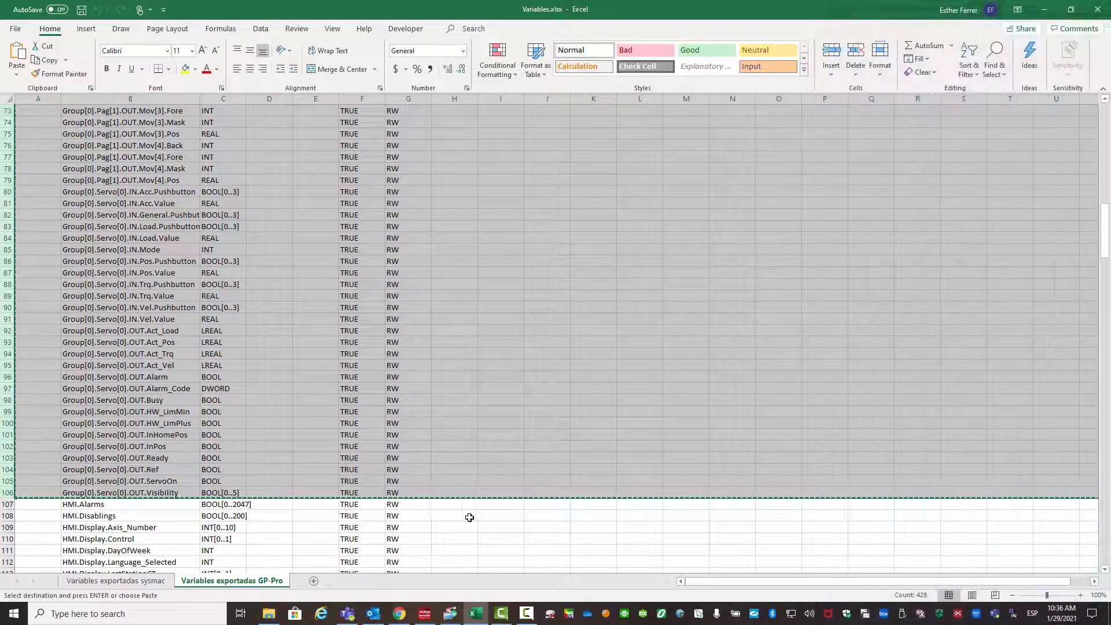
# - Return to GP-Pro EX, import all the copied tags into PLC1, and accept the individual device settings
pyautogui.click(451, 617)
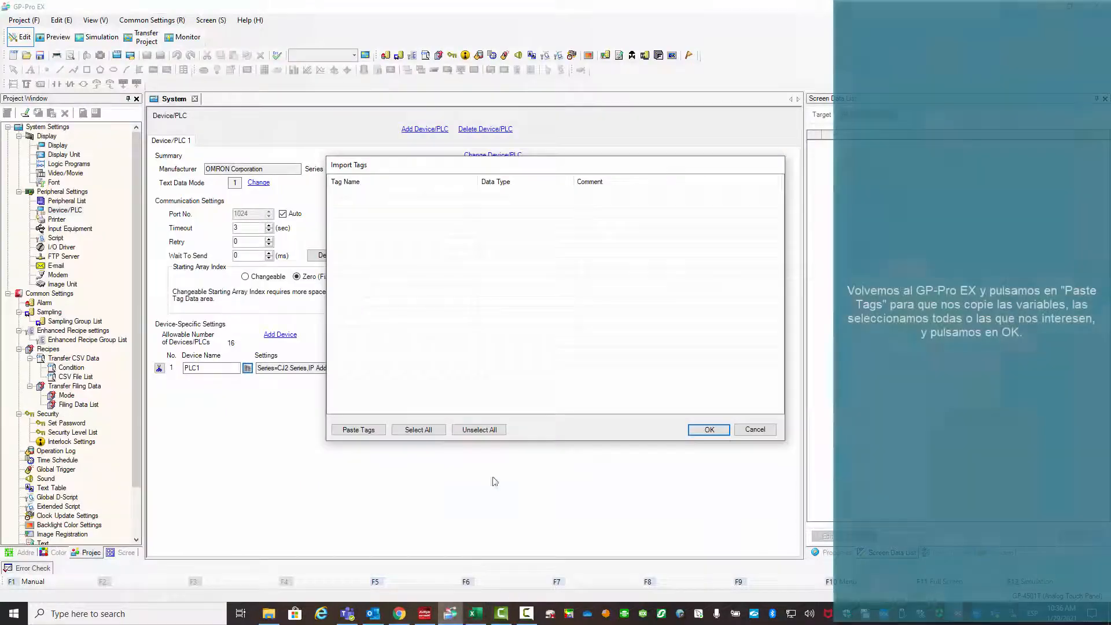
pyautogui.click(358, 430)
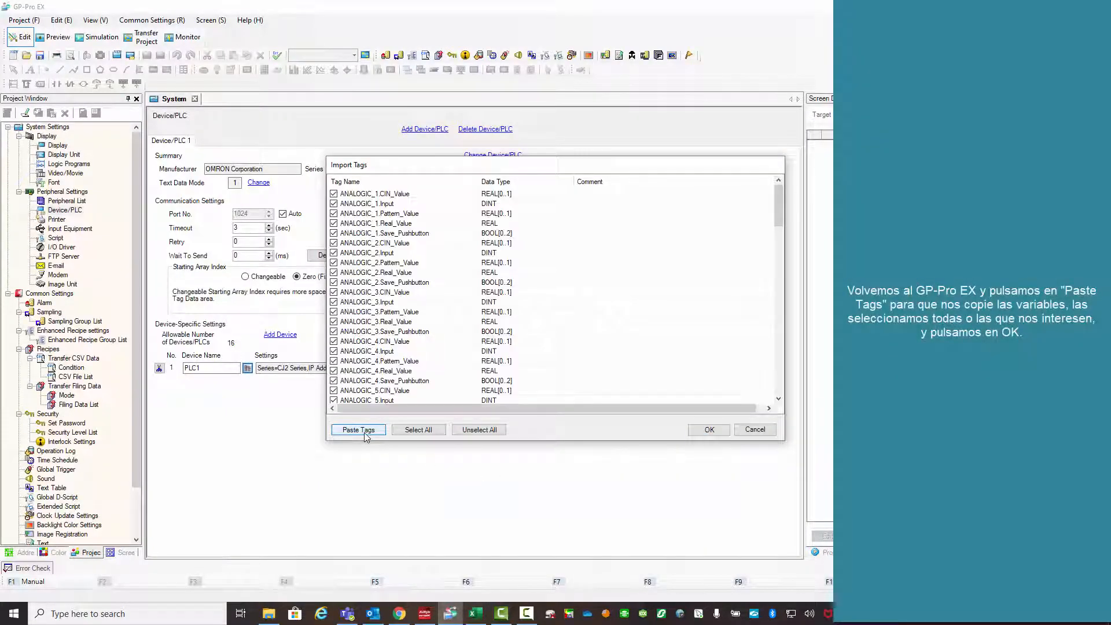
pyautogui.click(718, 435)
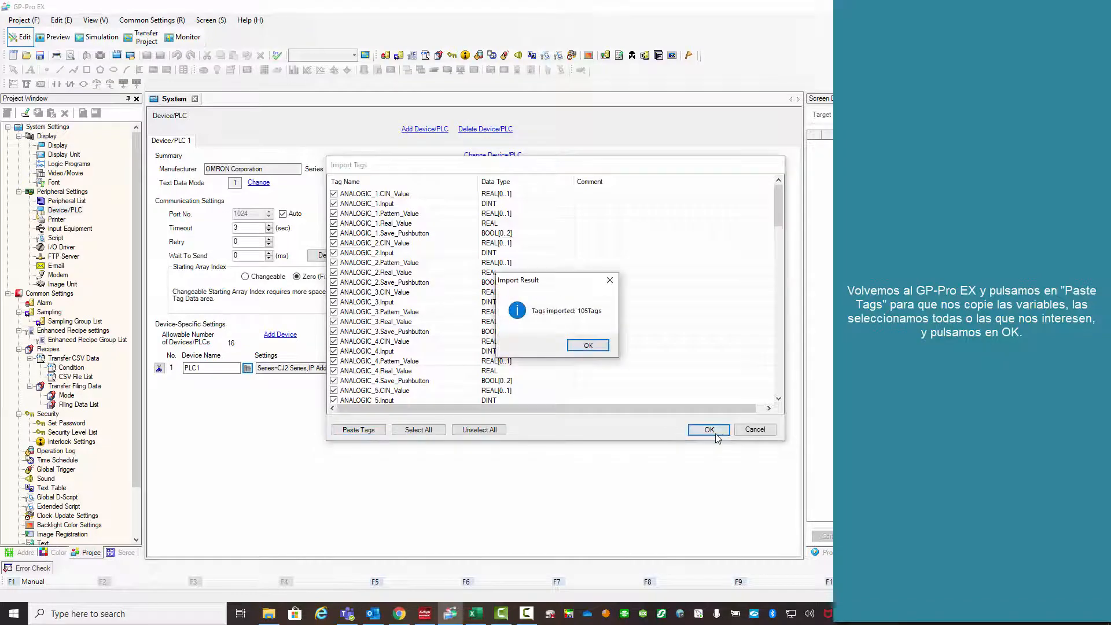
pyautogui.click(589, 343)
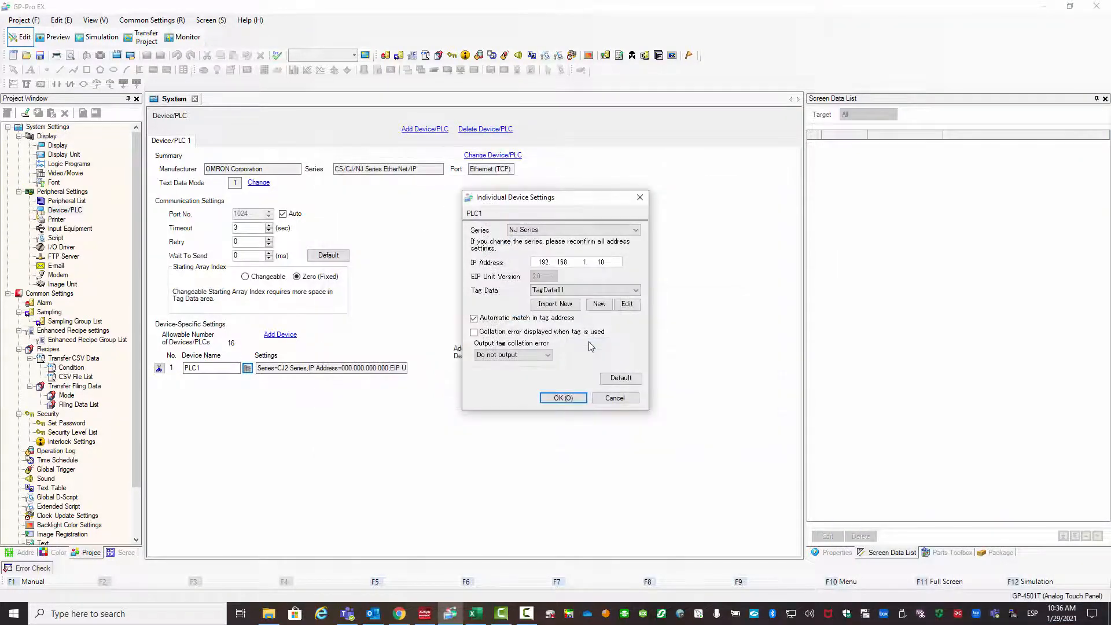
pyautogui.click(563, 398)
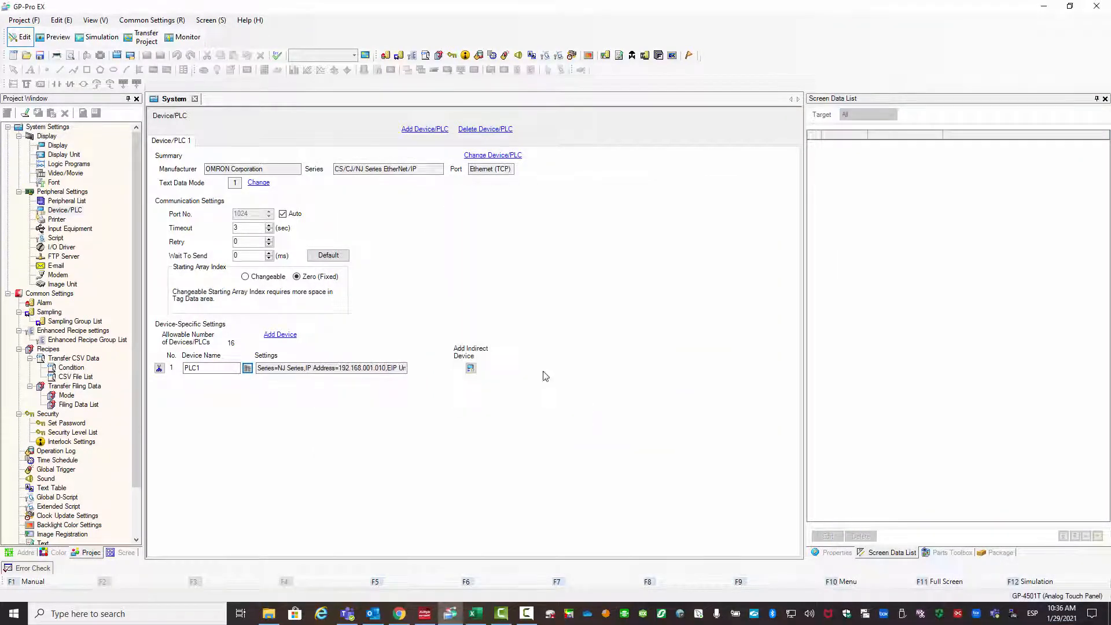
# - Open base screen B0001 and place a data display of about 40 x 16 pixels in its upper-left area
pyautogui.click(121, 553)
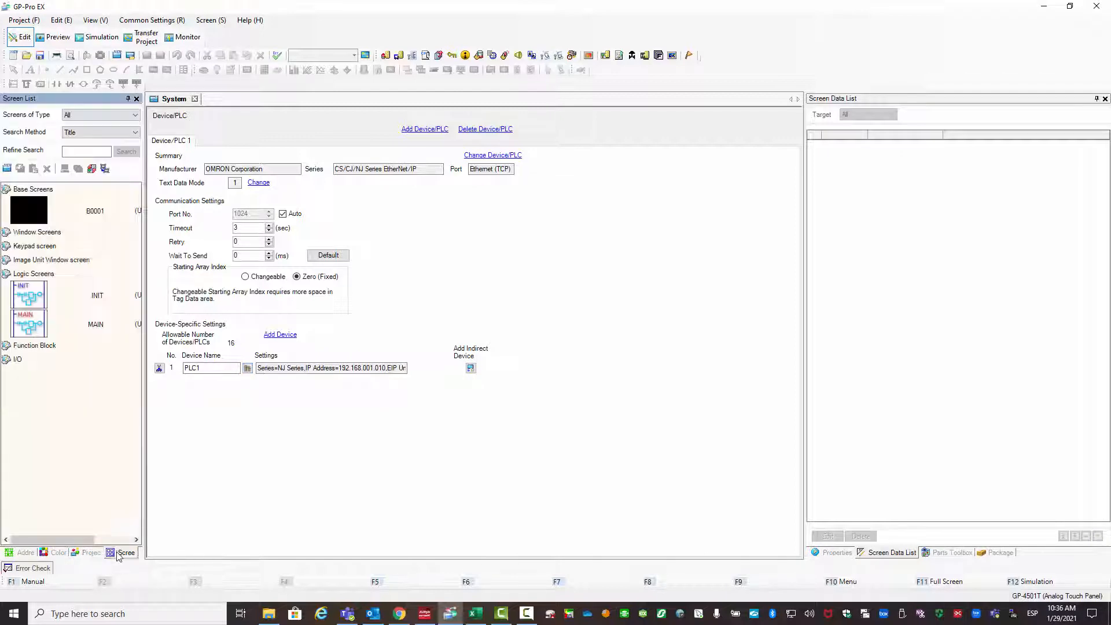
pyautogui.doubleClick(26, 209)
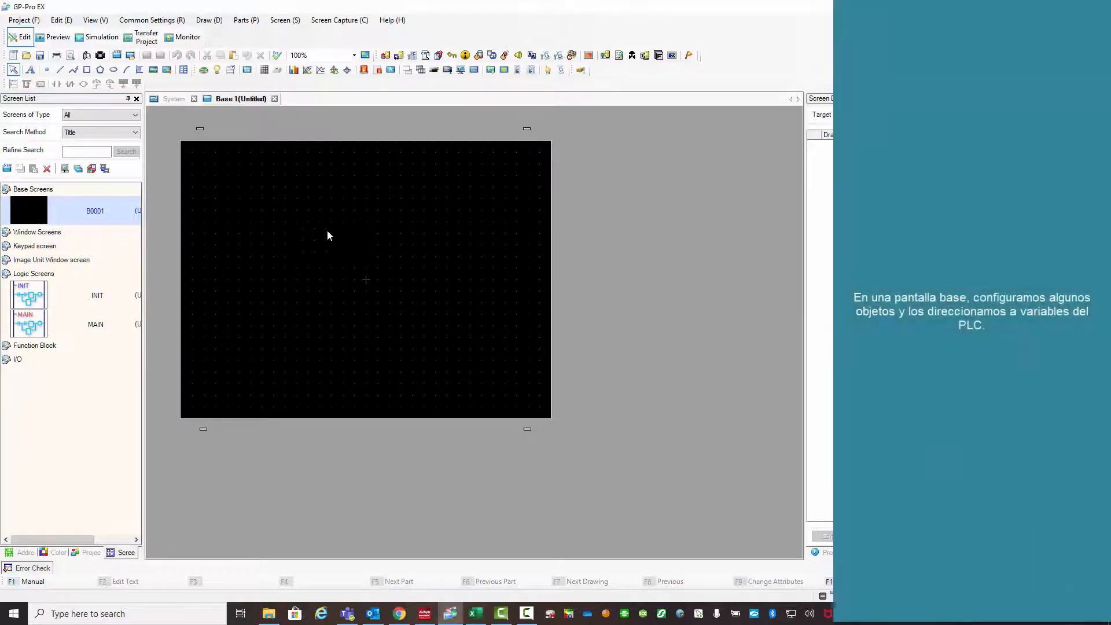
pyautogui.click(247, 70)
pyautogui.moveTo(244, 199)
pyautogui.mouseDown()
pyautogui.moveTo(339, 226)
pyautogui.moveTo(300, 217)
pyautogui.mouseUp()
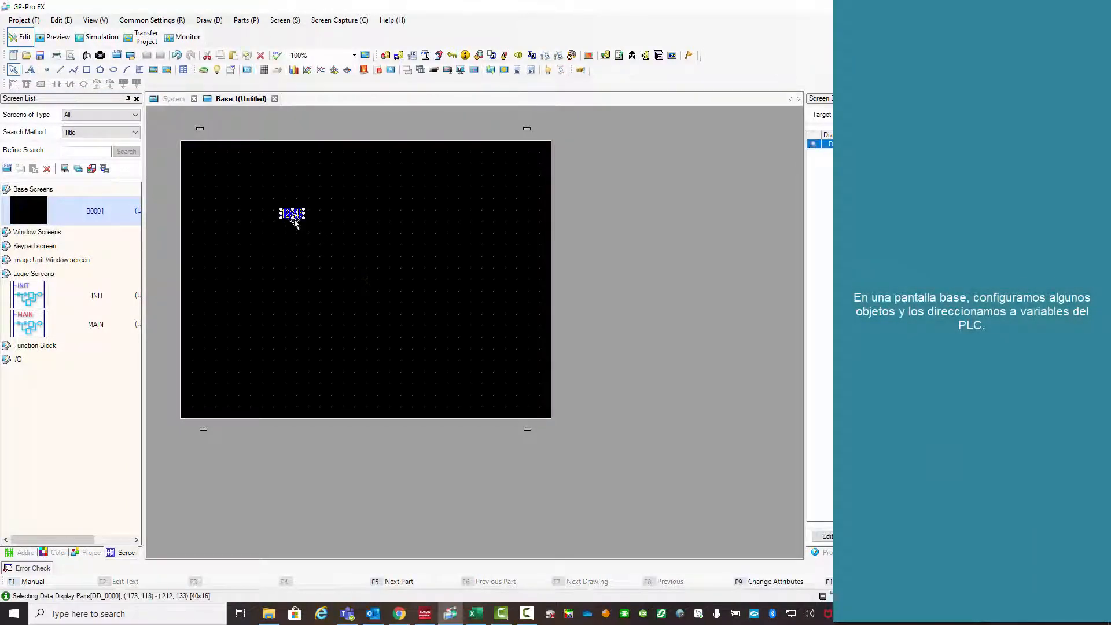
# - Assign the PLC1 tag ANALOGIC_1.Pattern_Value[0] as the data display's monitor word address
pyautogui.doubleClick(291, 212)
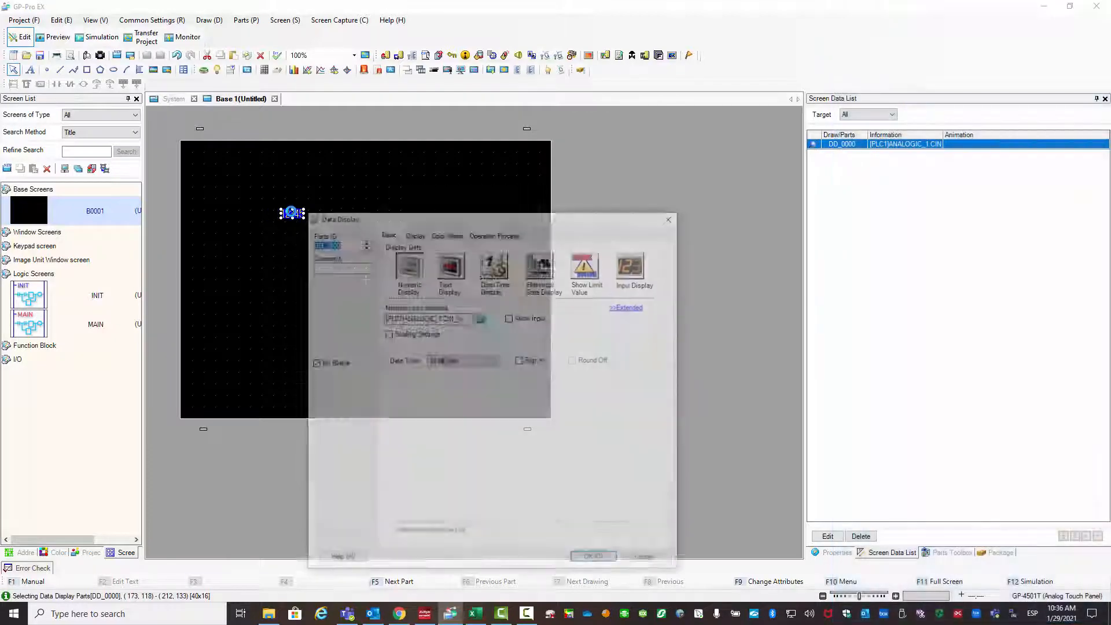
pyautogui.click(480, 319)
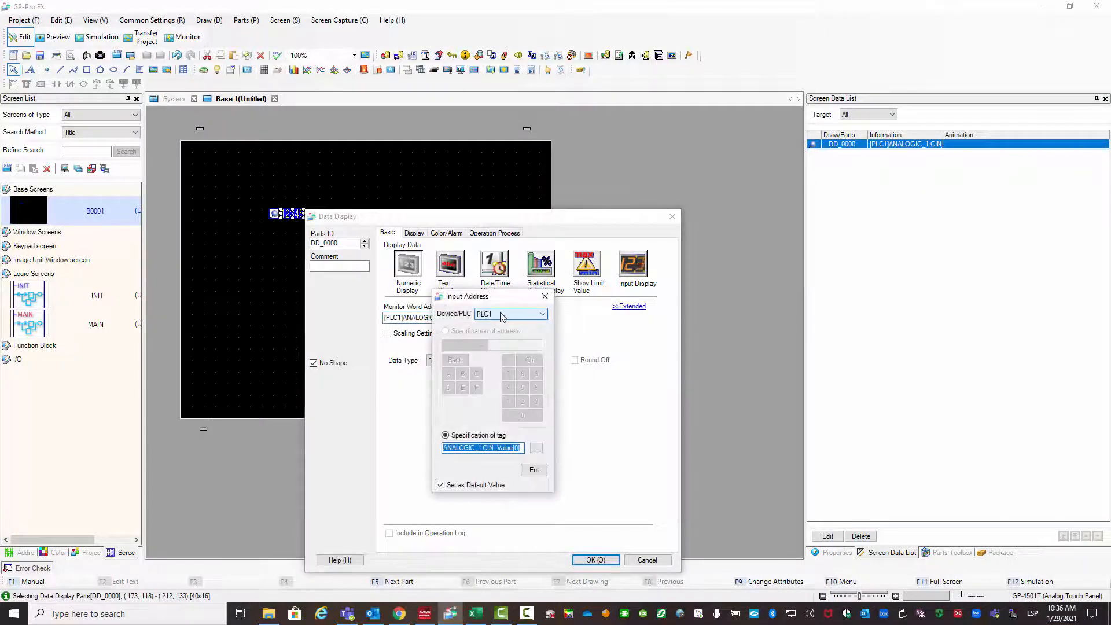
pyautogui.click(535, 449)
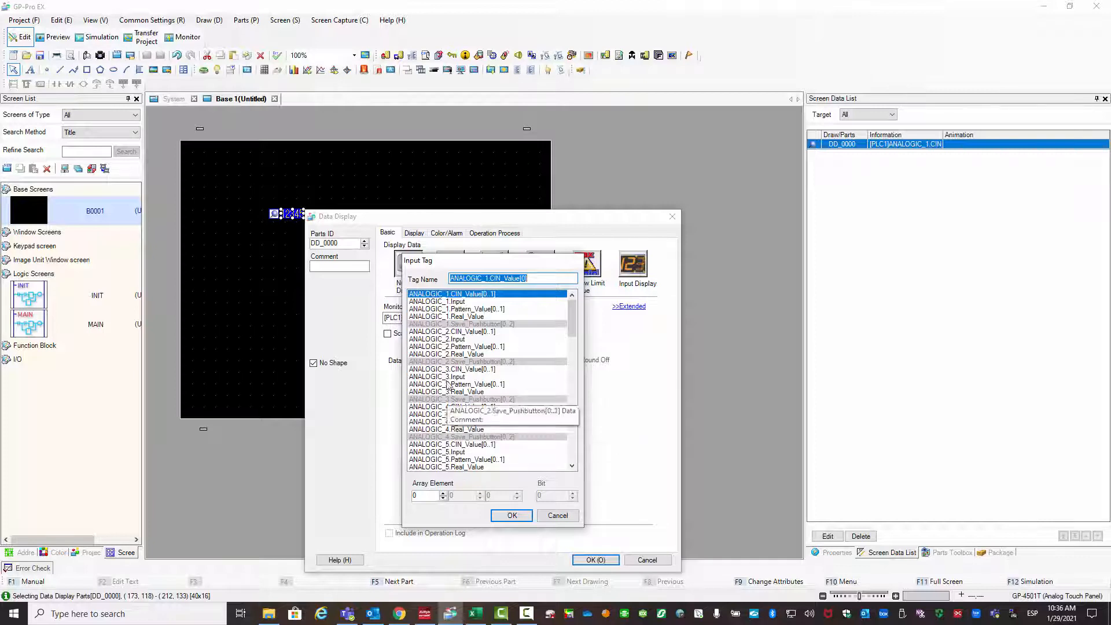
pyautogui.click(442, 309)
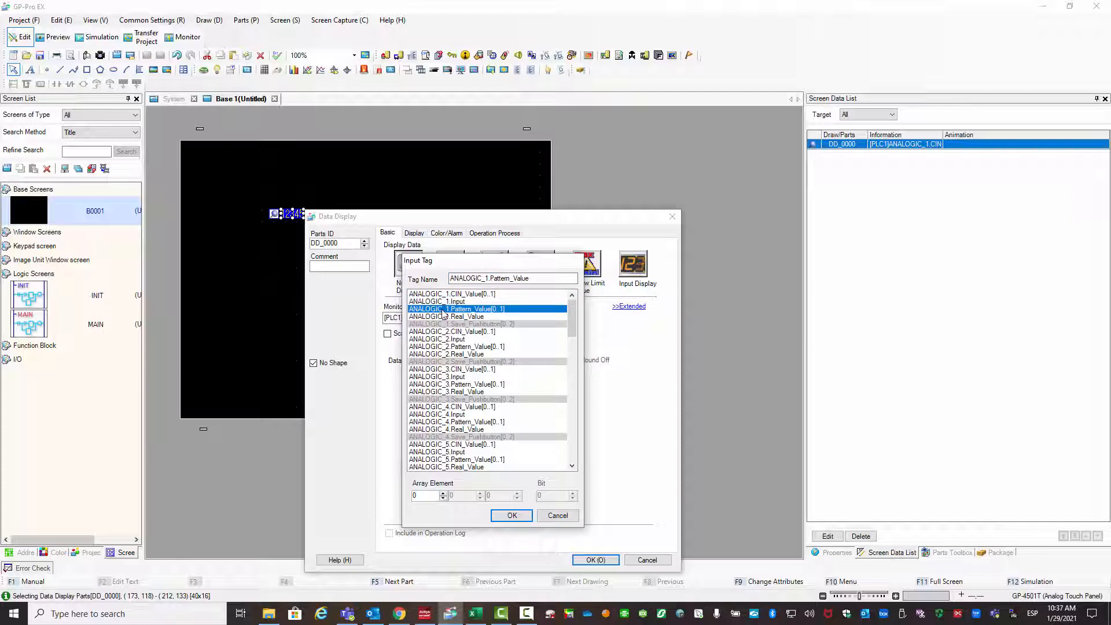
pyautogui.click(512, 516)
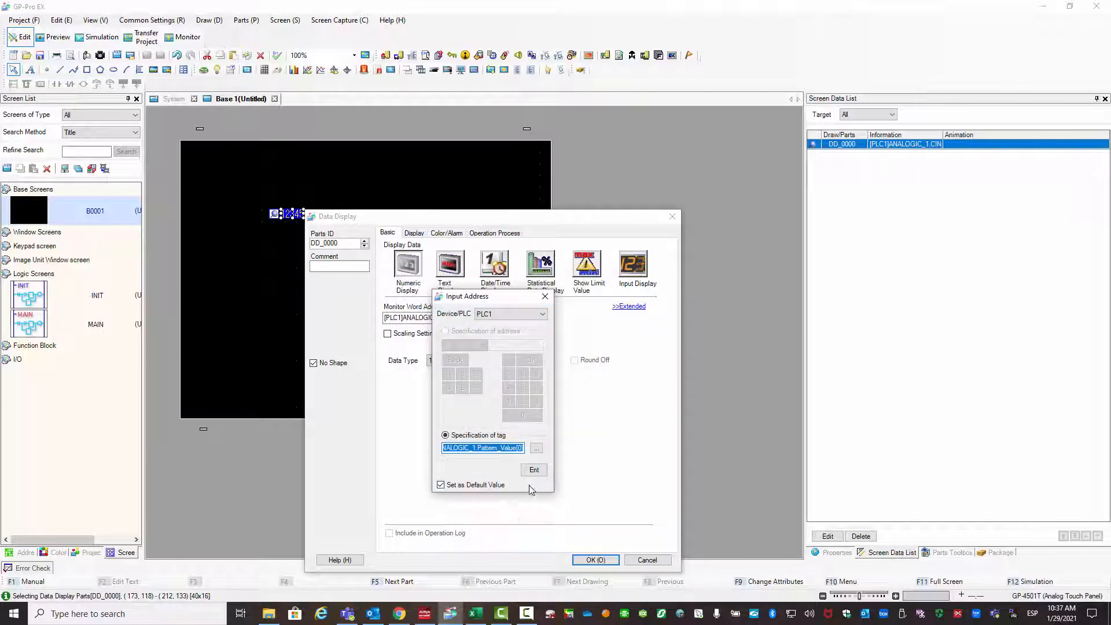
pyautogui.click(531, 470)
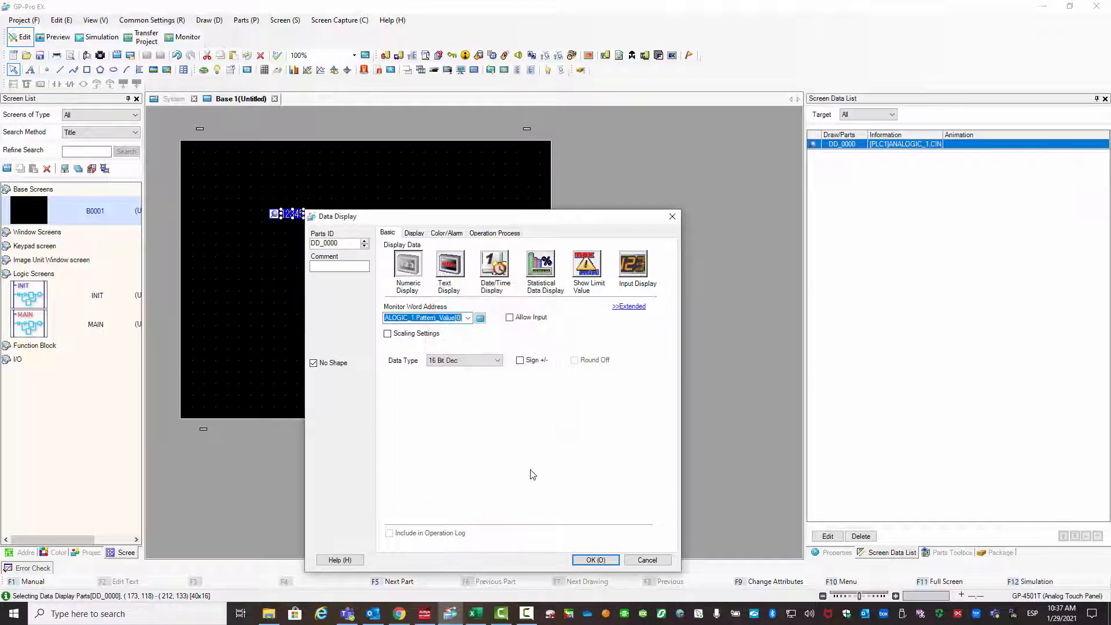
pyautogui.click(595, 559)
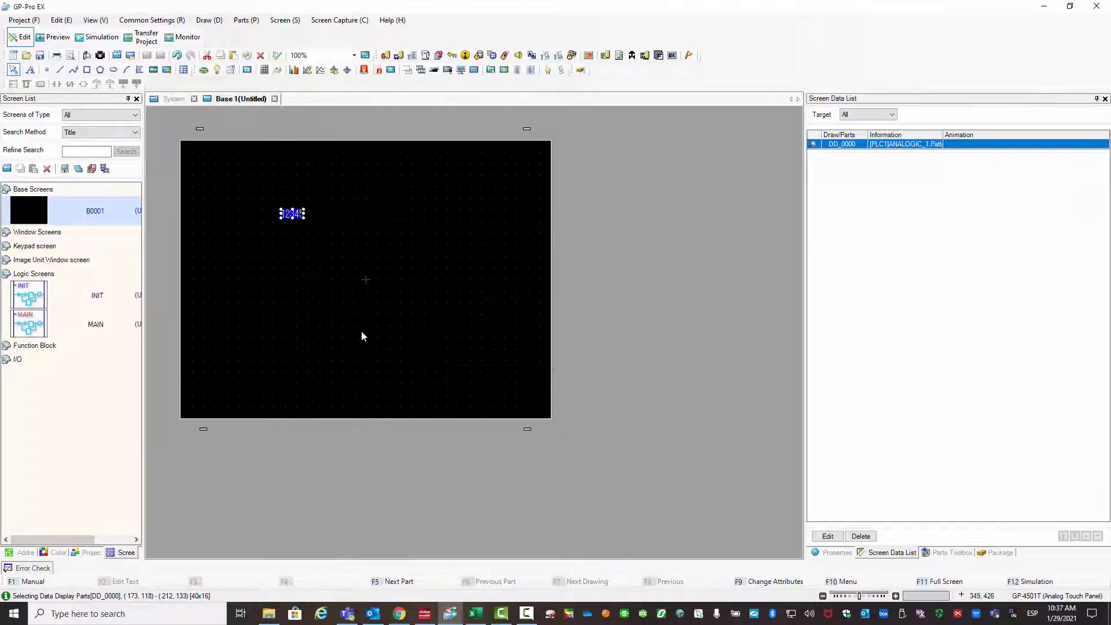
# - Duplicate the data display and align the copy directly below the original
pyautogui.press('shift')
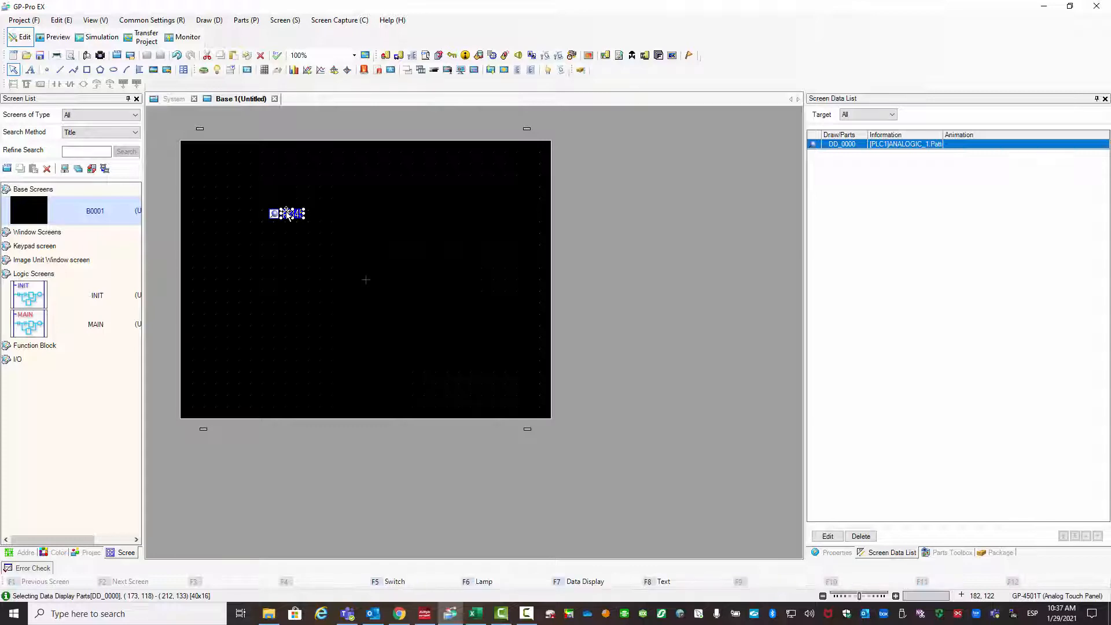
pyautogui.moveTo(287, 214); pyautogui.dragTo(286, 210)
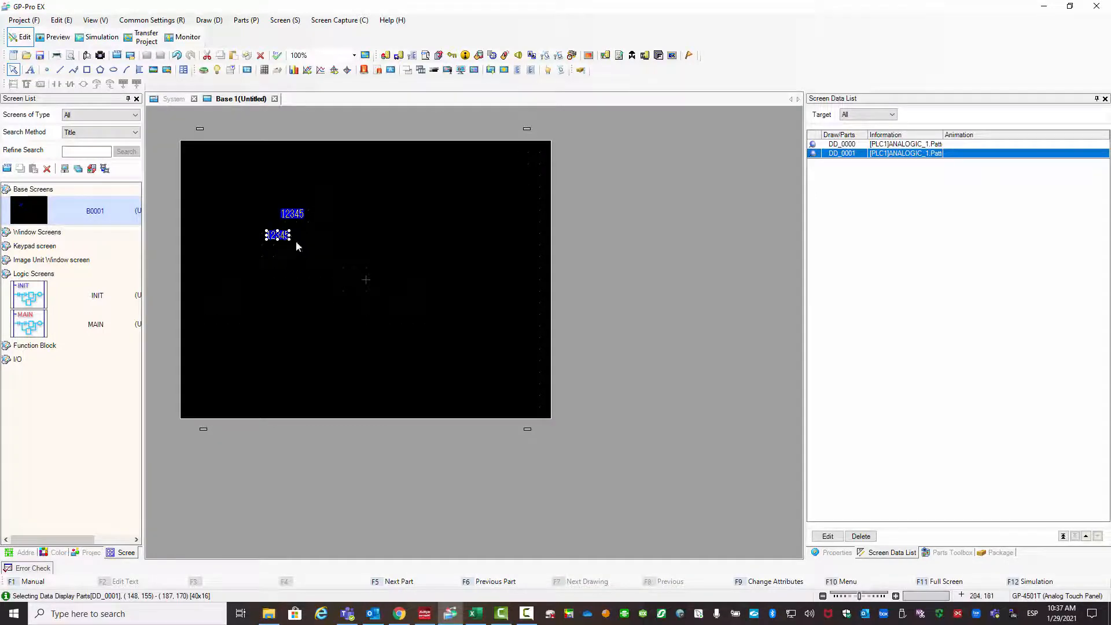
pyautogui.moveTo(282, 238); pyautogui.dragTo(292, 237)
# - Assign the tag ANALOGIC_1.Real_Value to the lower data display and set its data type to 32 Bit Float
pyautogui.doubleClick(293, 235)
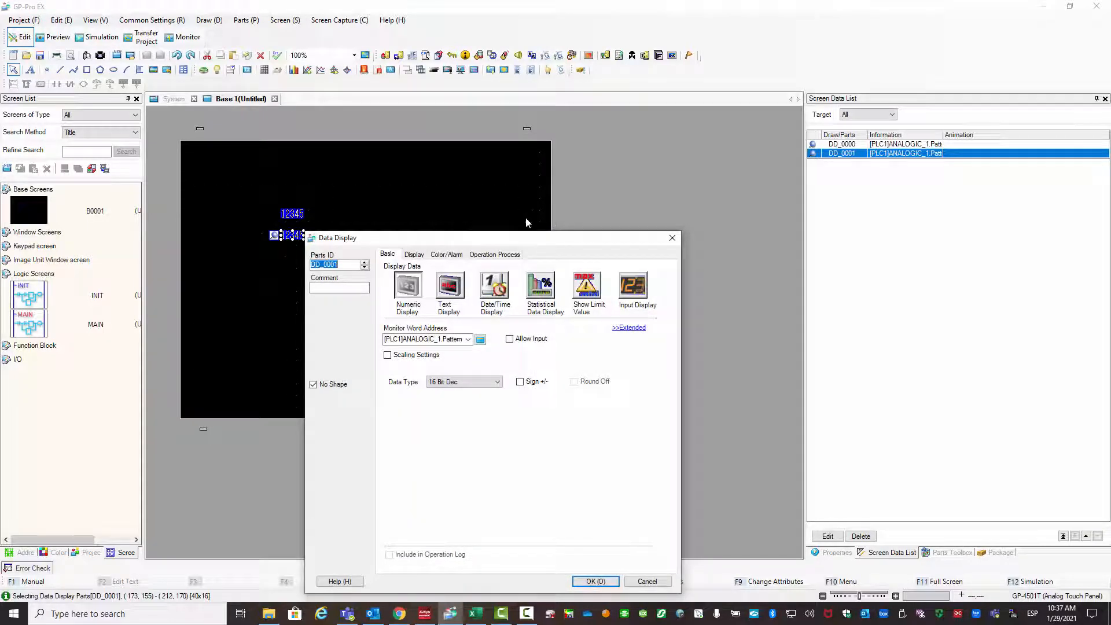
pyautogui.click(480, 339)
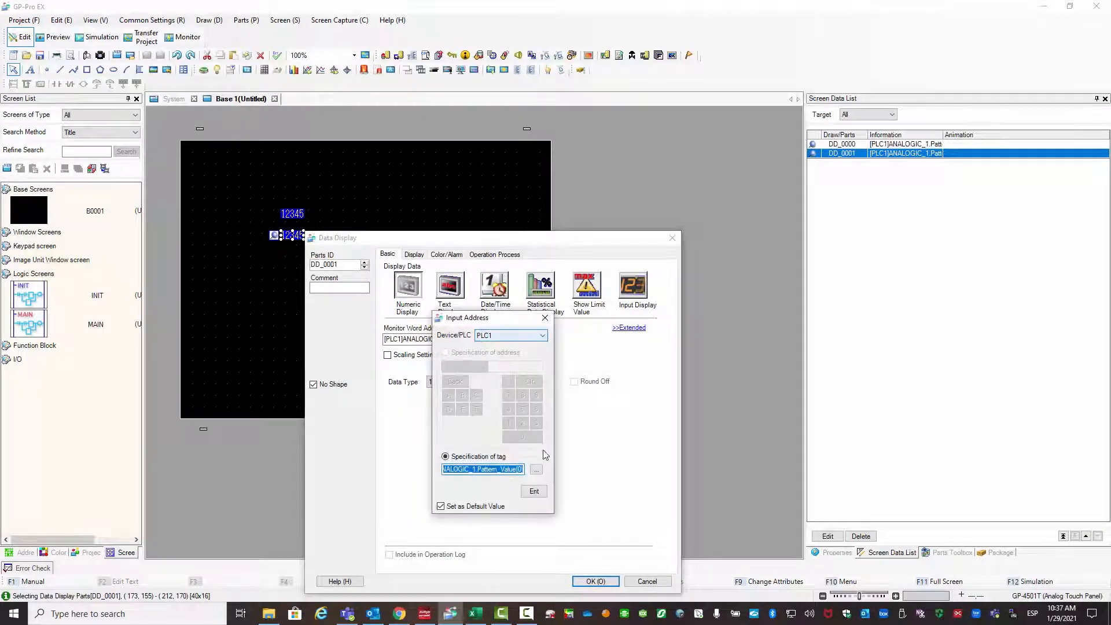
pyautogui.click(536, 469)
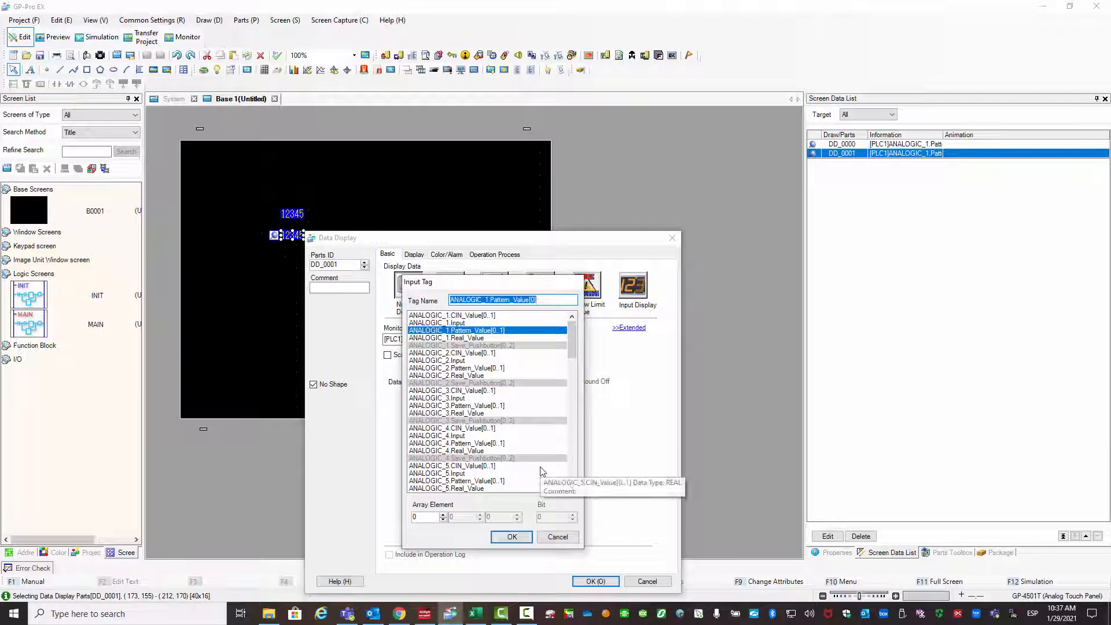
pyautogui.click(469, 337)
pyautogui.click(512, 537)
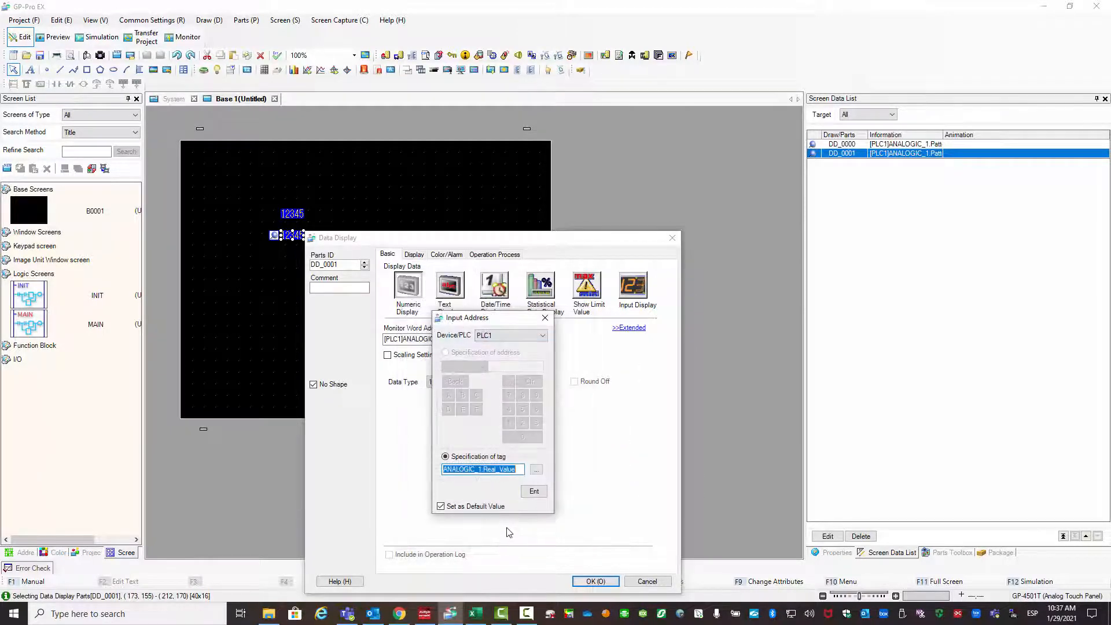
pyautogui.click(534, 491)
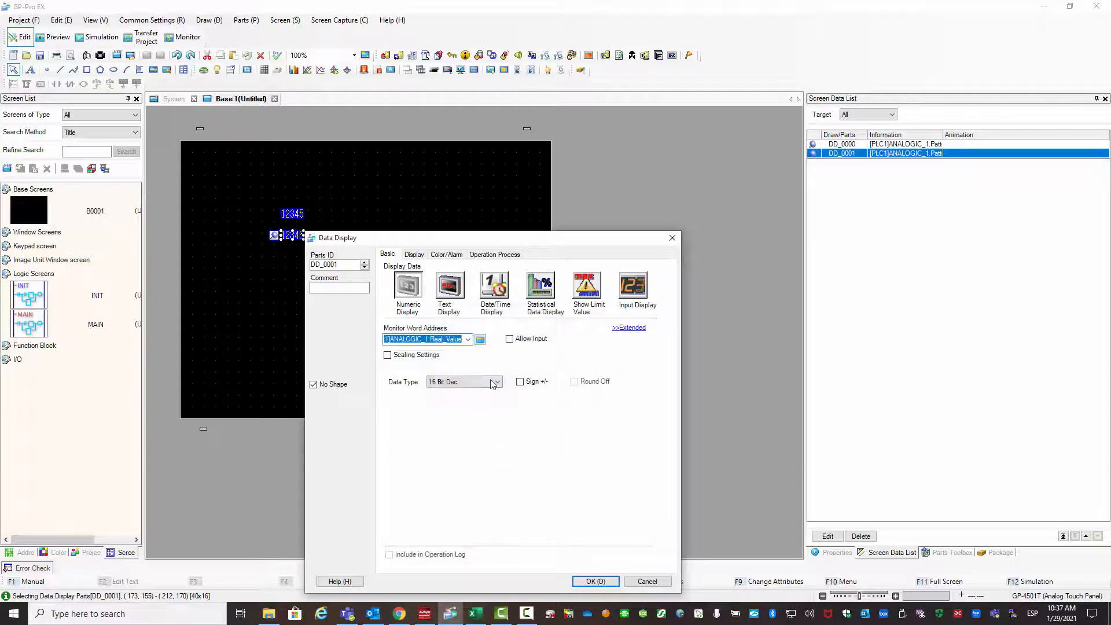
pyautogui.click(493, 382)
pyautogui.click(476, 498)
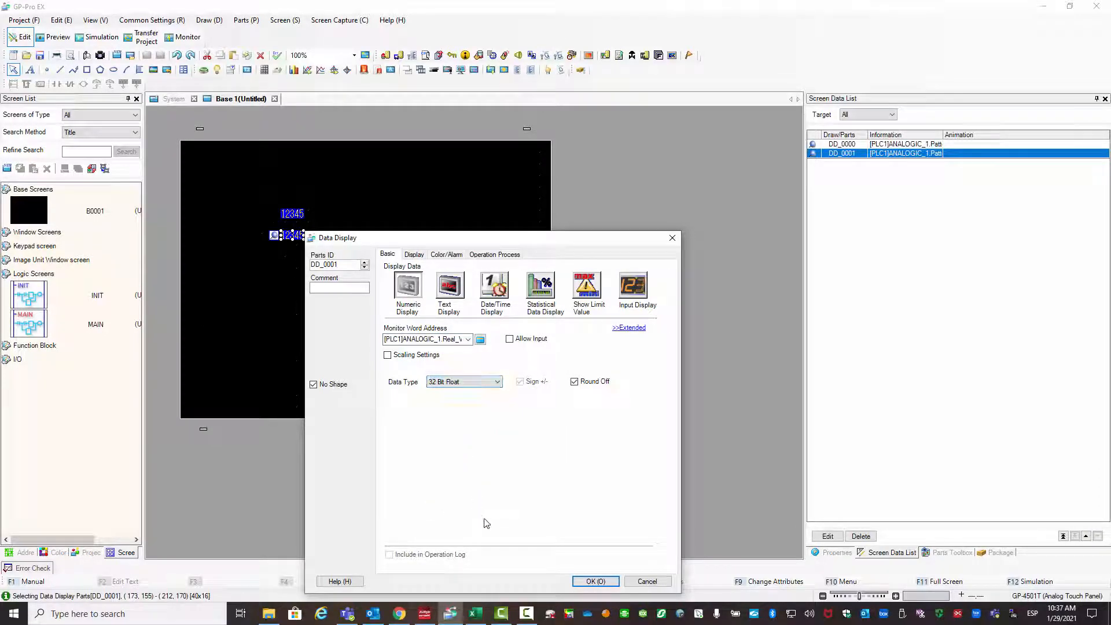
pyautogui.click(590, 581)
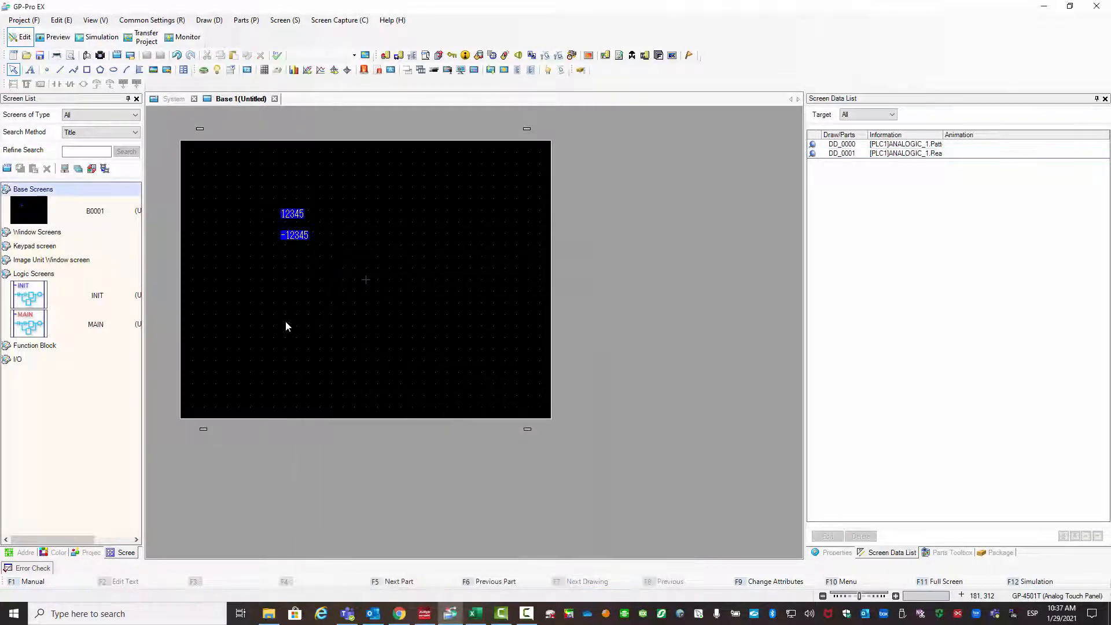
# - Set the lower data display to show 2 decimal places
pyautogui.doubleClick(296, 235)
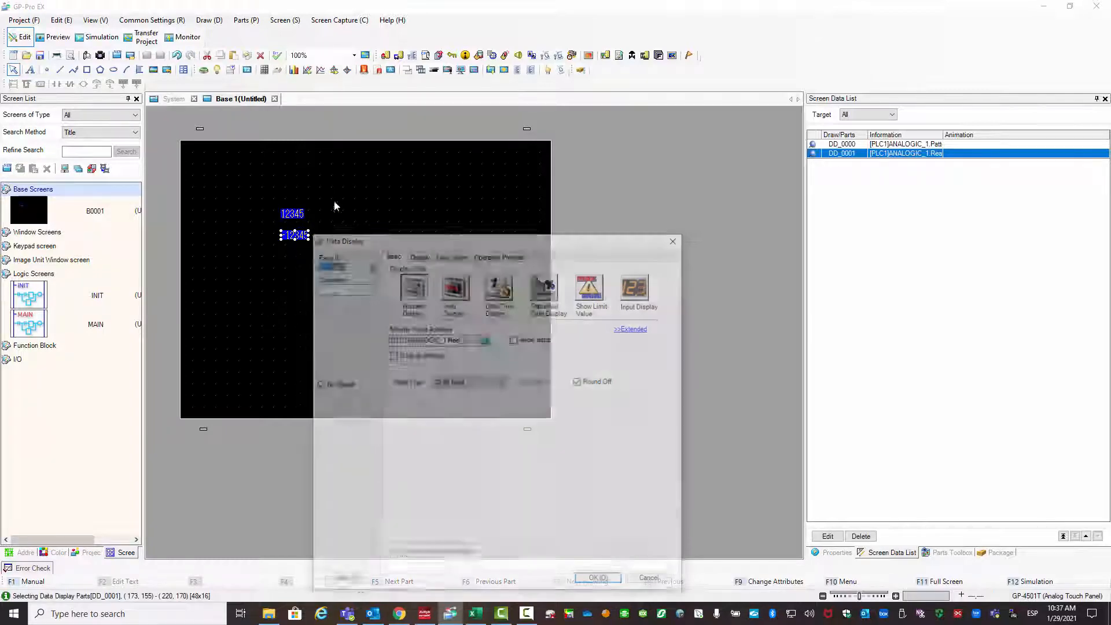
pyautogui.click(418, 254)
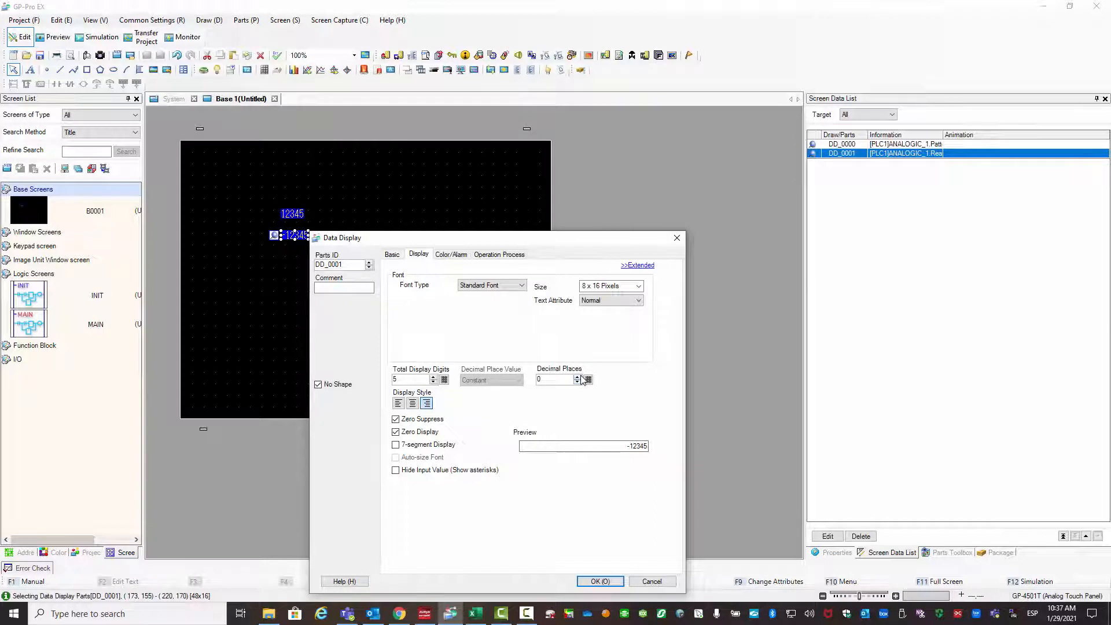
pyautogui.click(600, 581)
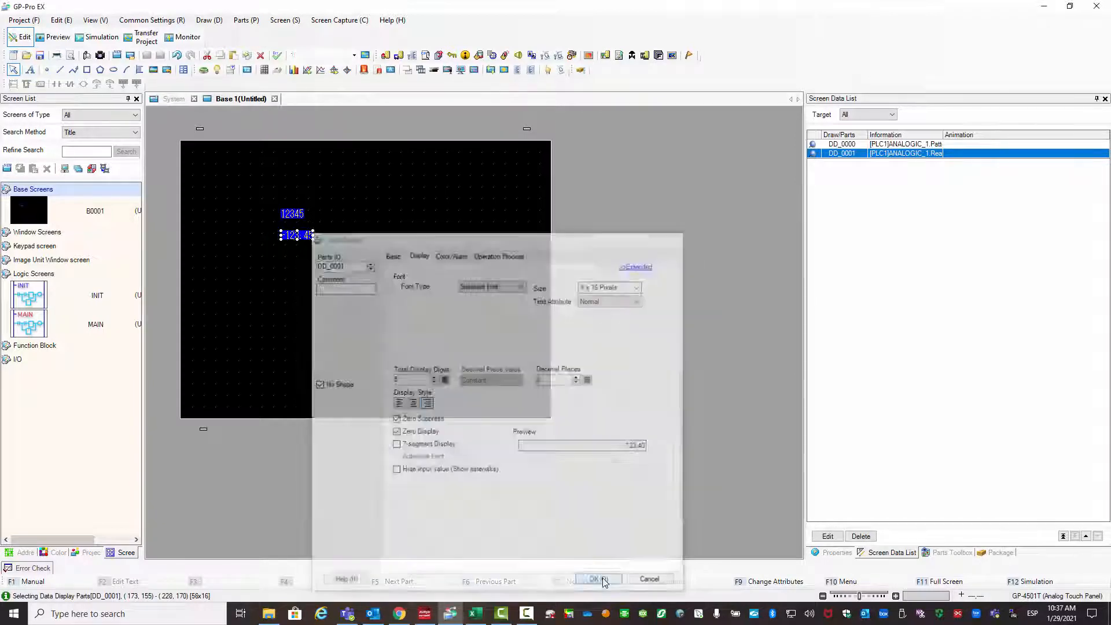
pyautogui.click(315, 373)
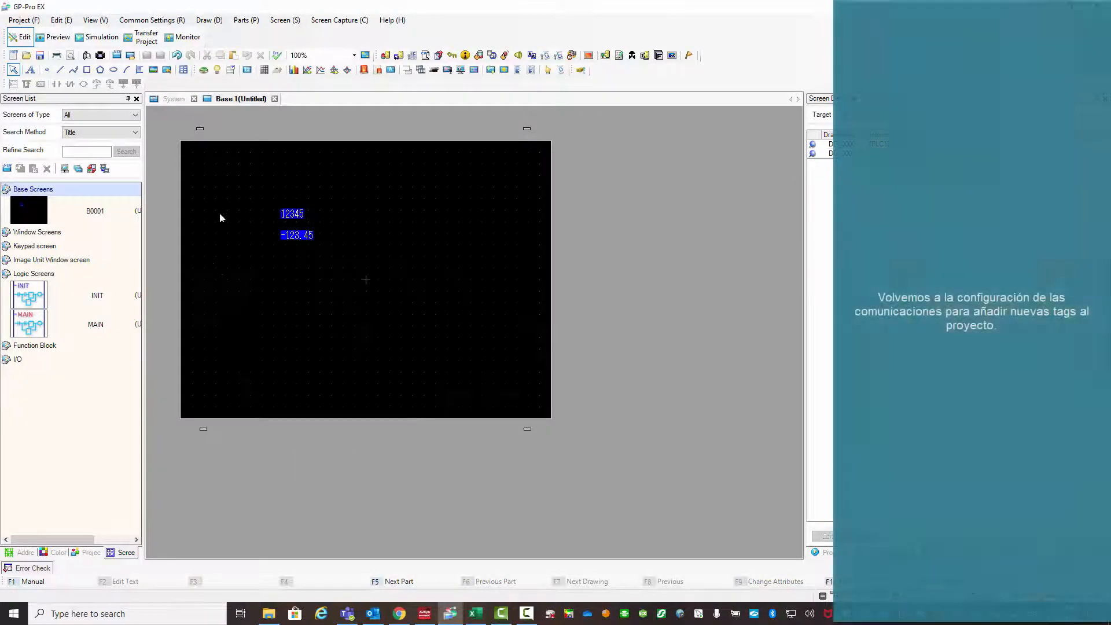
# - Open the tag import for PLC1's tag data TagData01 from the Device/PLC settings
pyautogui.click(168, 99)
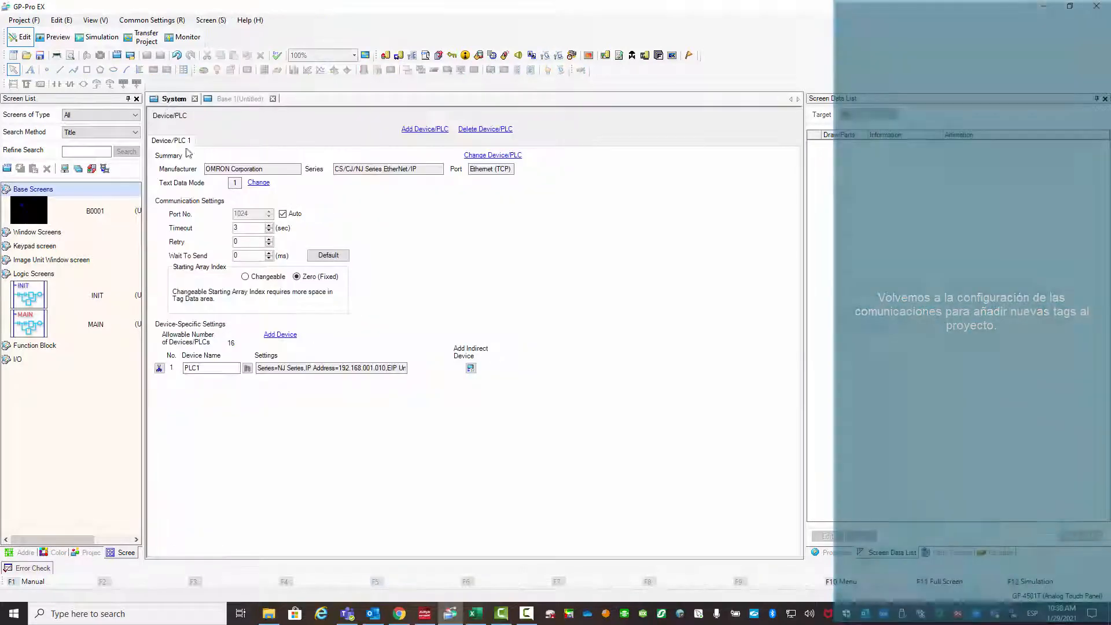
pyautogui.click(247, 369)
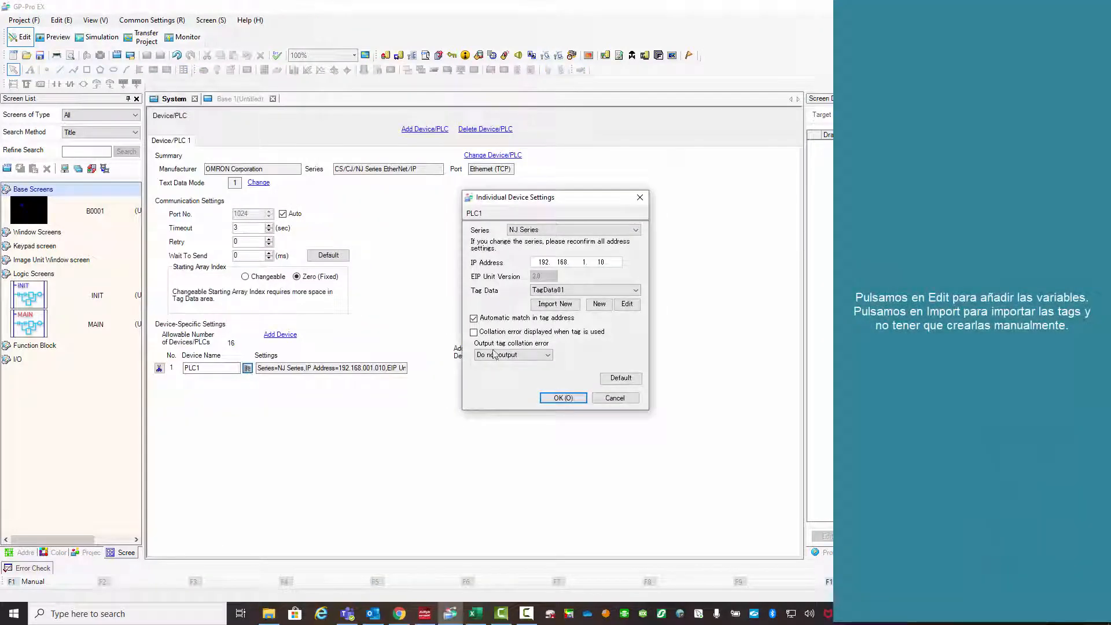
pyautogui.click(627, 305)
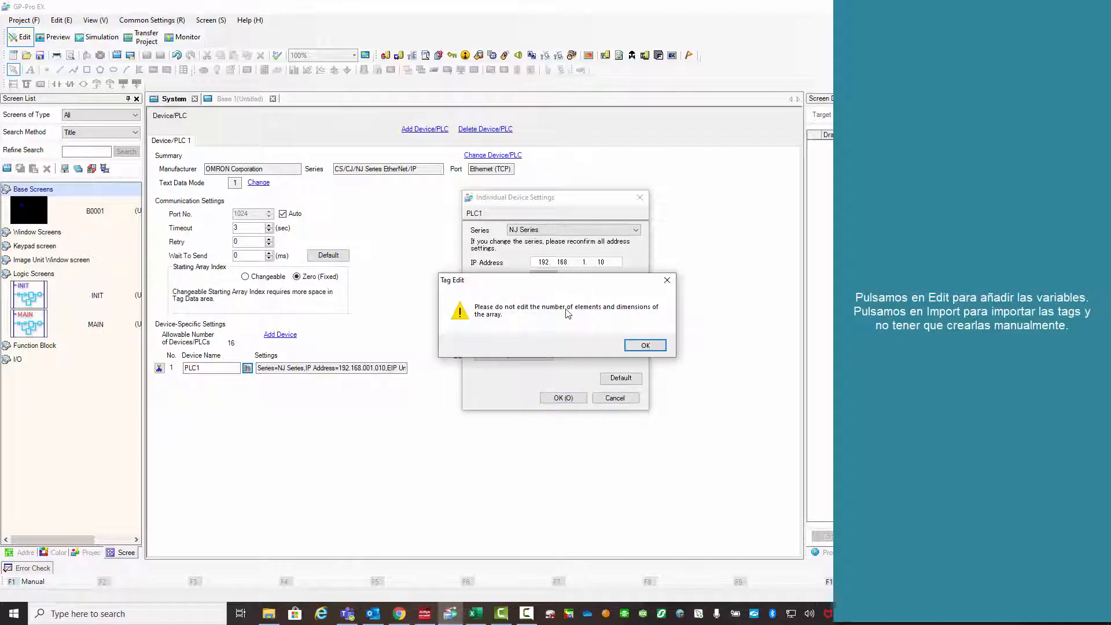
pyautogui.click(644, 346)
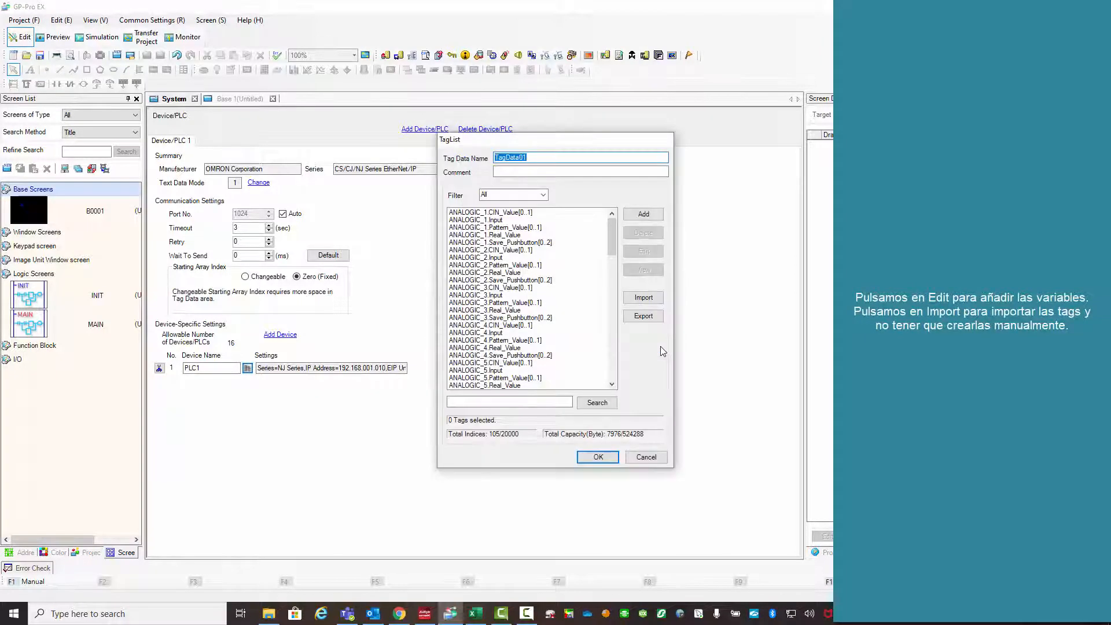
pyautogui.click(644, 298)
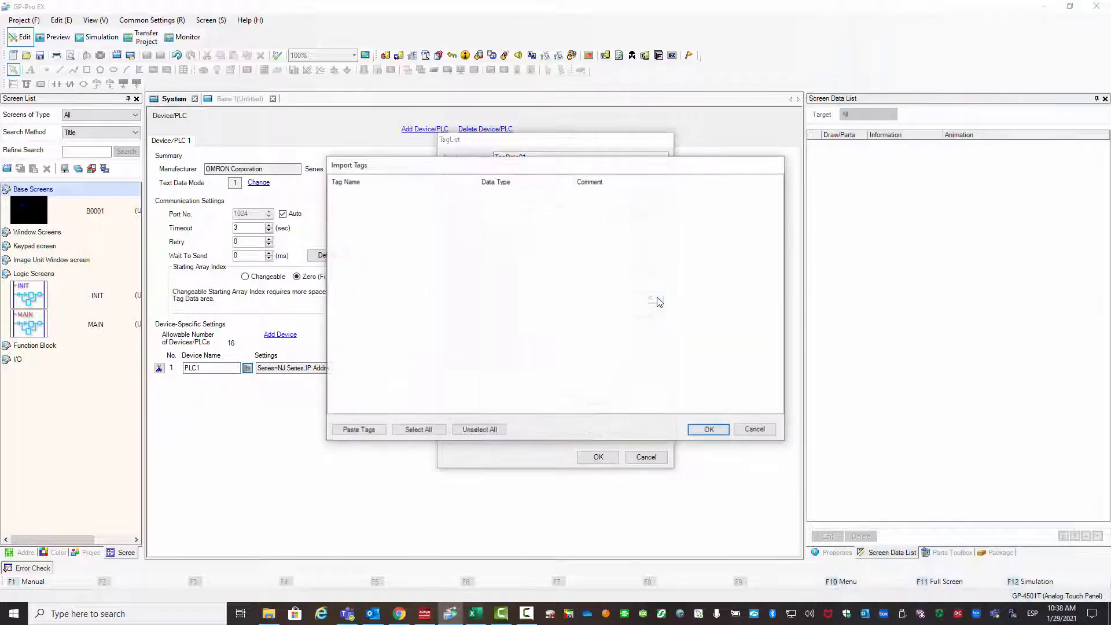
# - Switch to Excel and copy all variable rows through row 333 of the Variables exportadas GP-Pro sheet
pyautogui.click(475, 614)
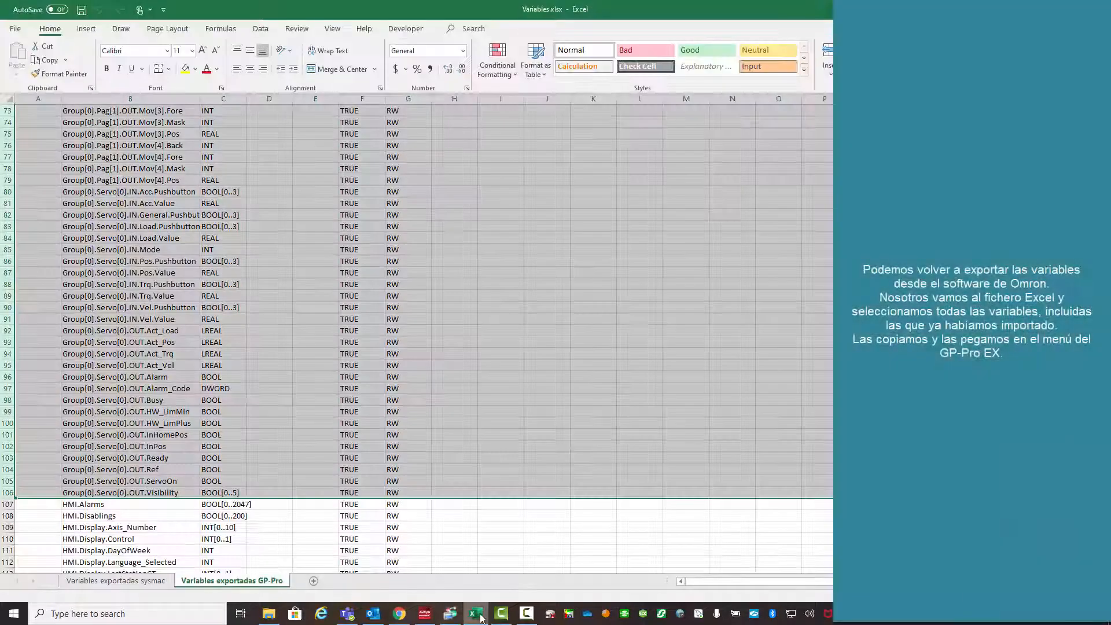
pyautogui.moveTo(335, 508); pyautogui.dragTo(334, 508)
pyautogui.hotkey('ctrl', 'shift', 'Up')
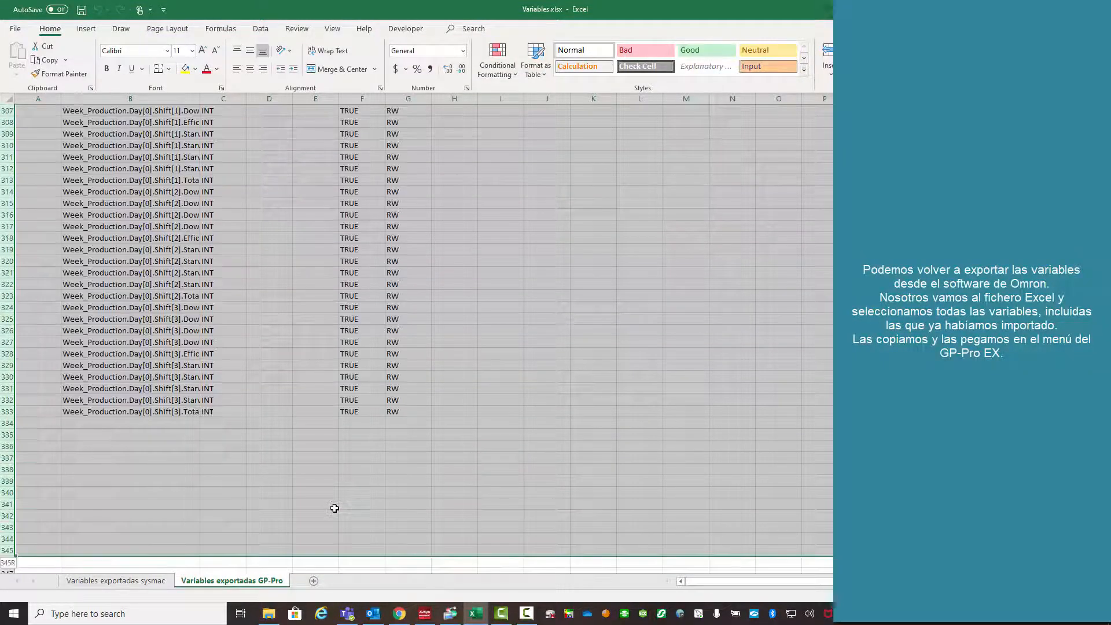
pyautogui.hotkey('ctrl', 'c')
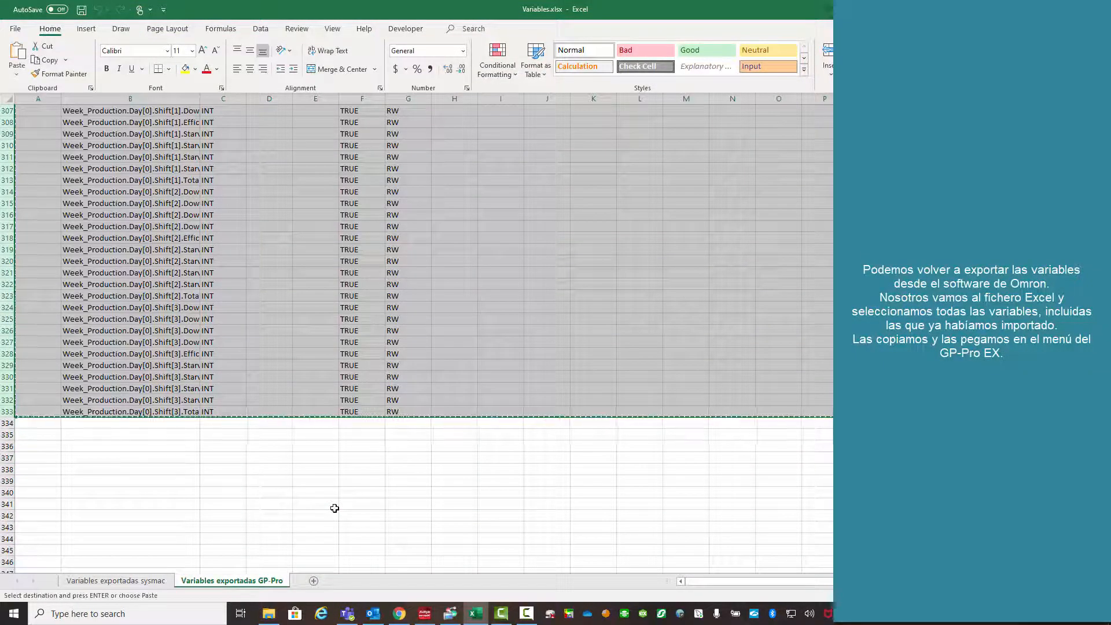
# - Return to GP-Pro EX, paste and import the copied tags into TagData01, overwriting all existing ones, and accept the PLC1 device settings
pyautogui.click(450, 615)
pyautogui.click(358, 429)
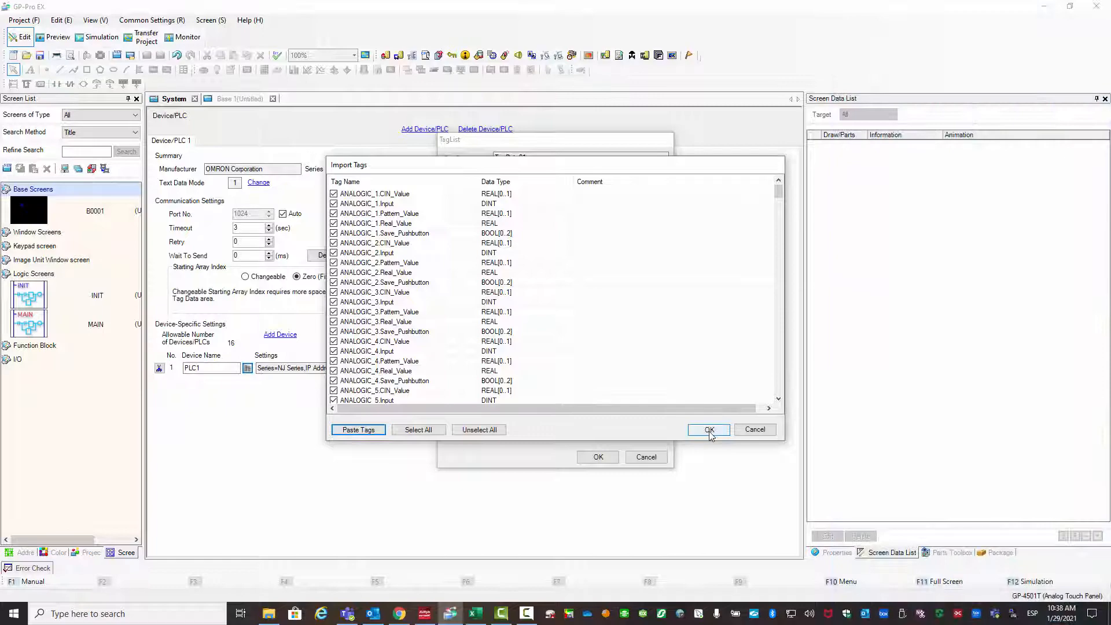
pyautogui.click(709, 430)
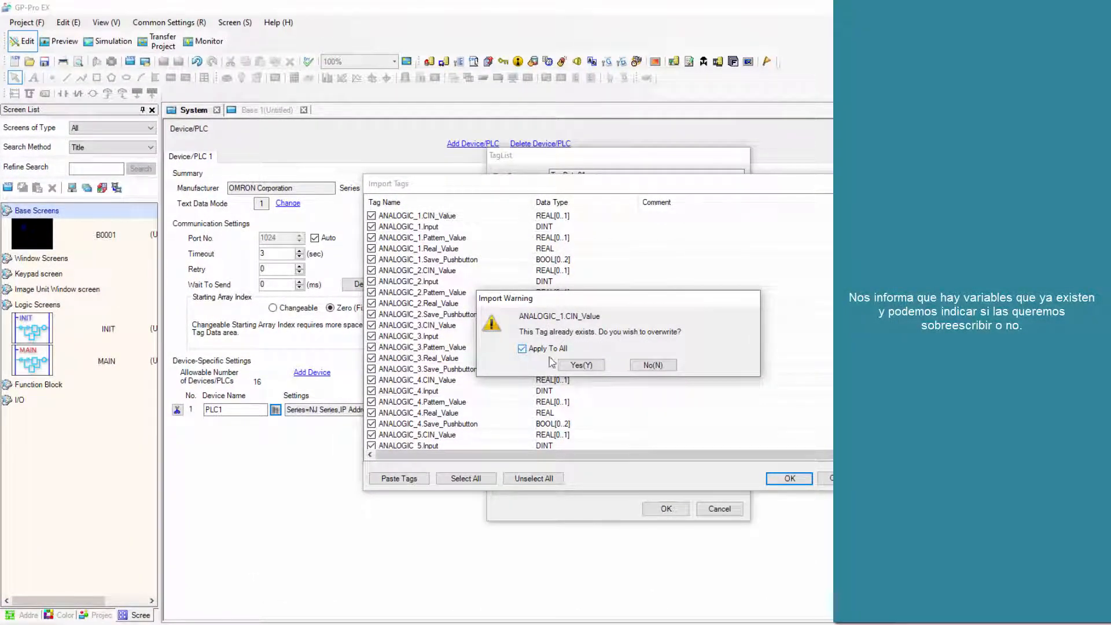
pyautogui.click(570, 366)
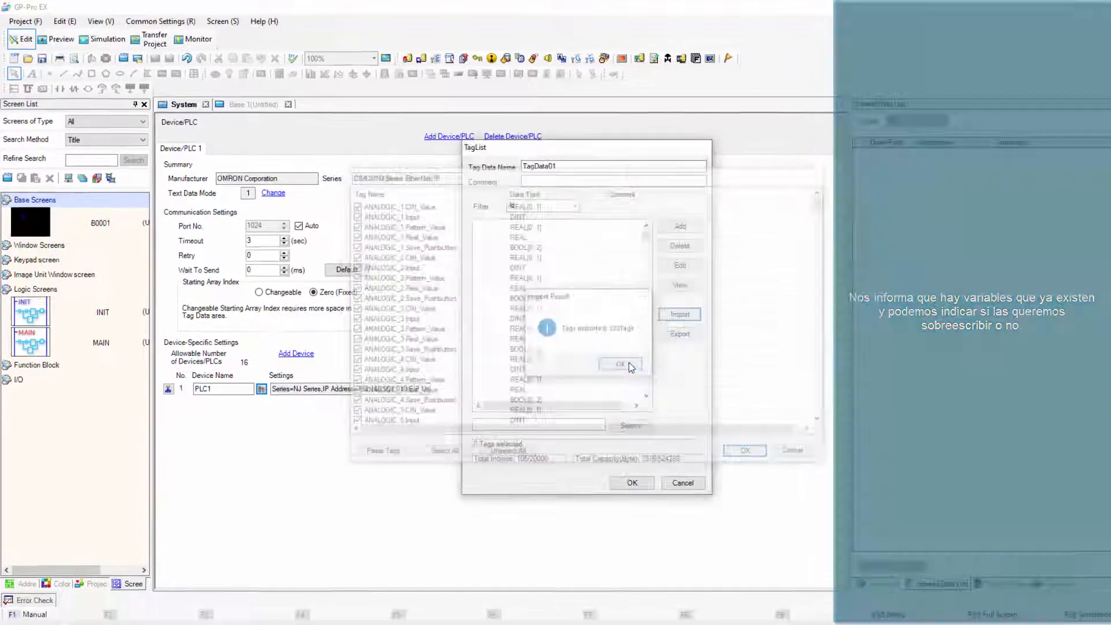
pyautogui.click(662, 386)
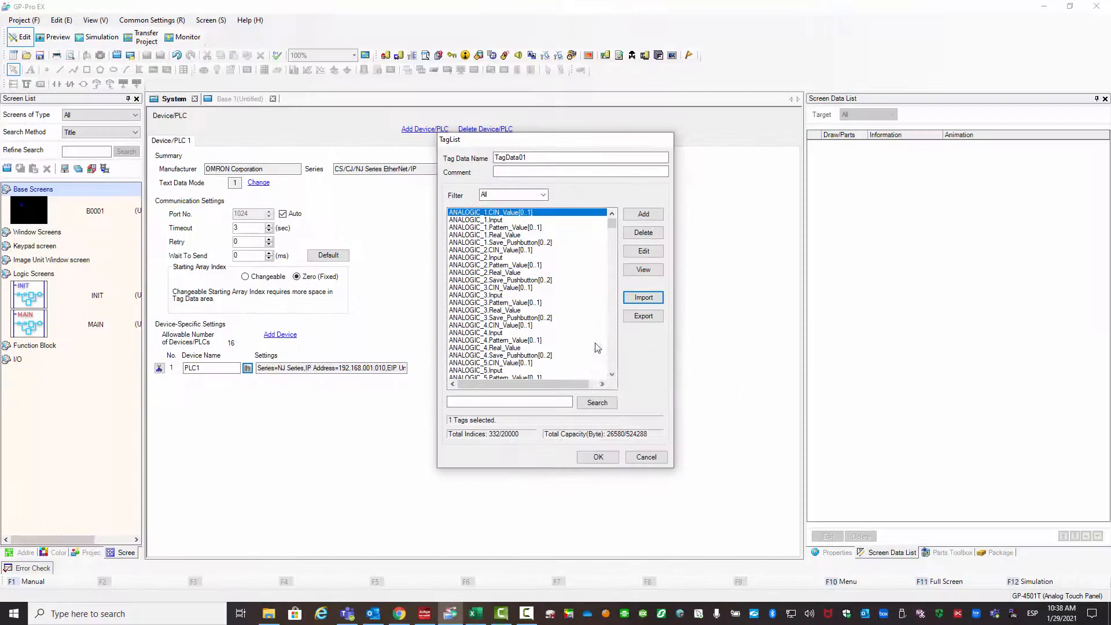
pyautogui.click(599, 457)
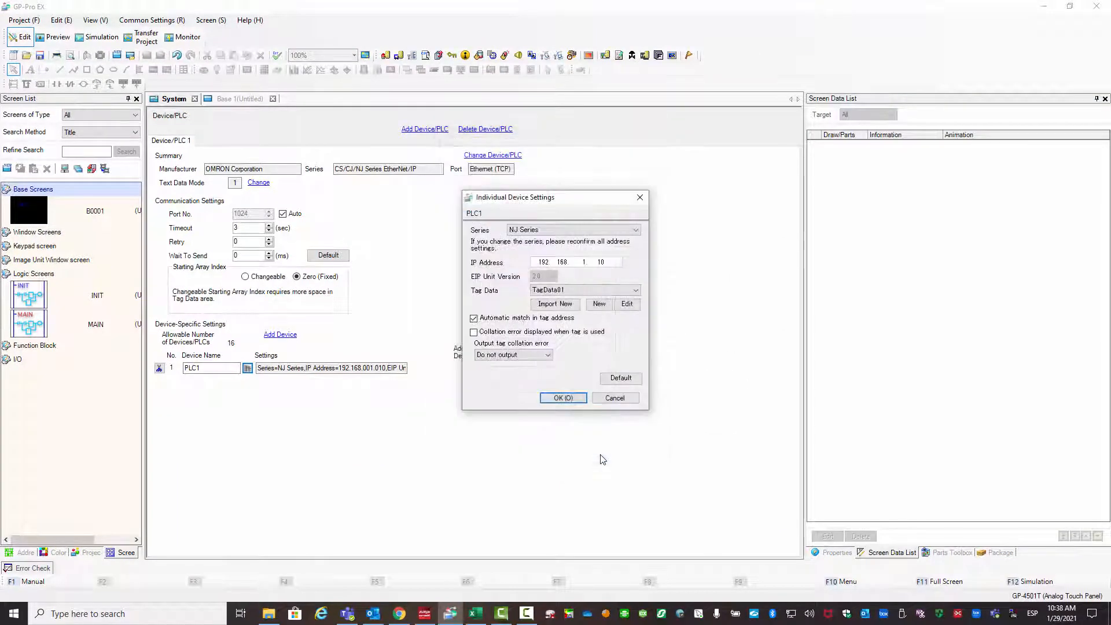
pyautogui.click(563, 398)
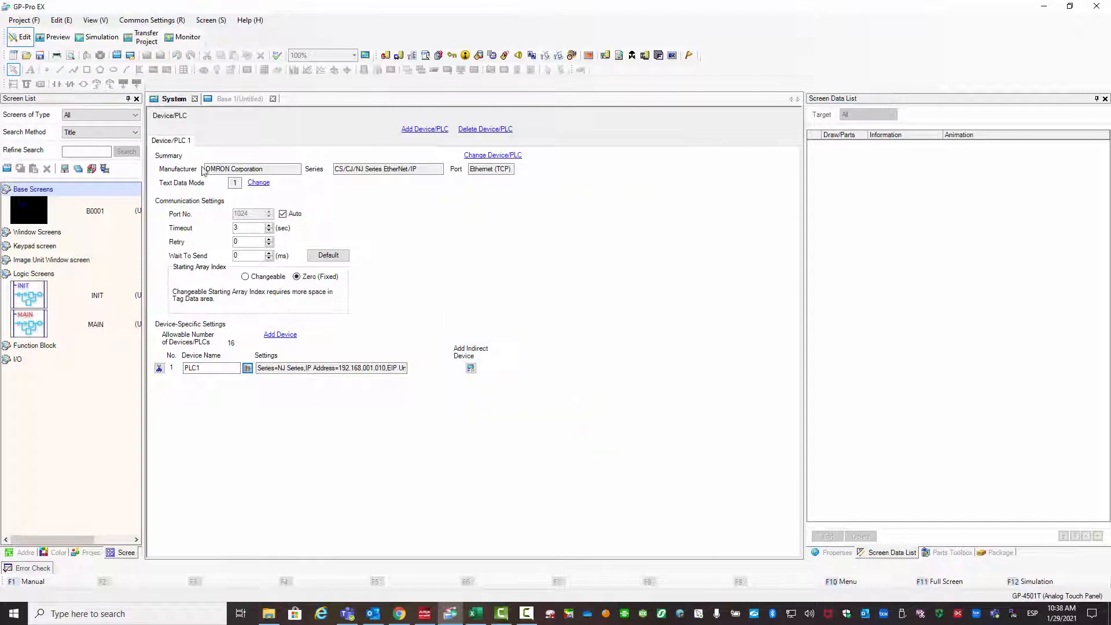
# - Check the tag address assigned to the upper data display on Base 1 and leave its settings without changes
pyautogui.click(240, 99)
pyautogui.click(293, 213)
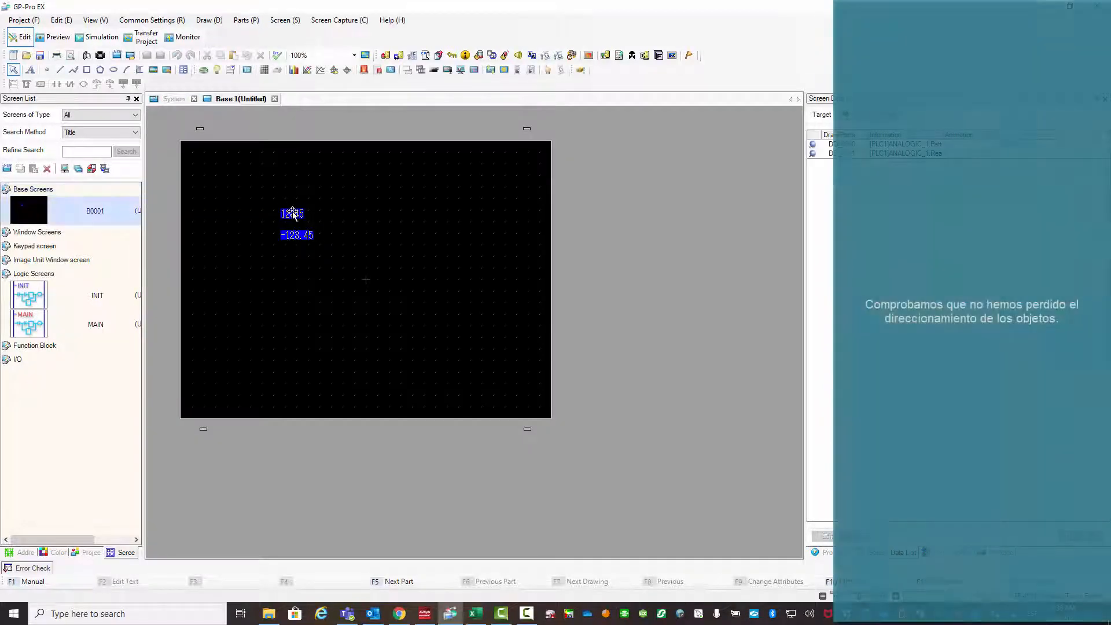
pyautogui.doubleClick(292, 212)
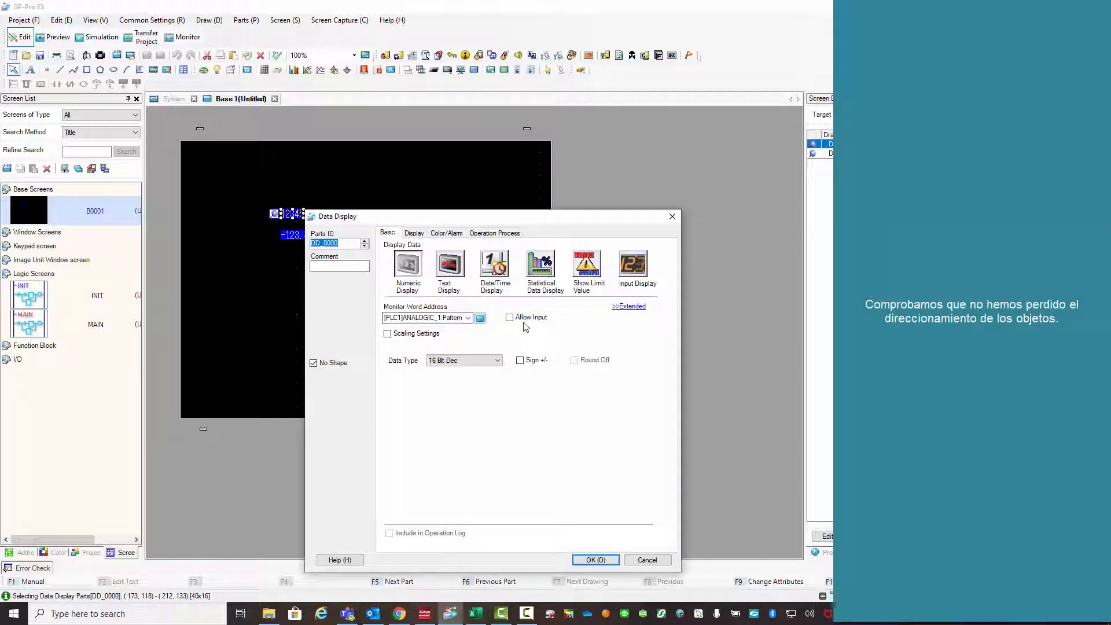
pyautogui.click(480, 318)
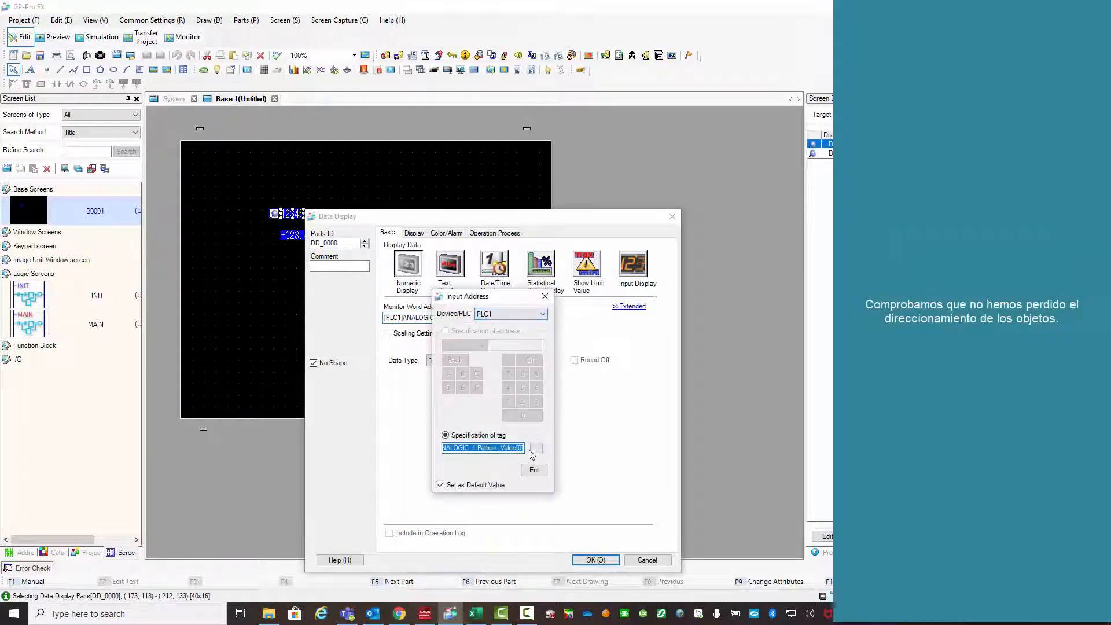
pyautogui.click(536, 450)
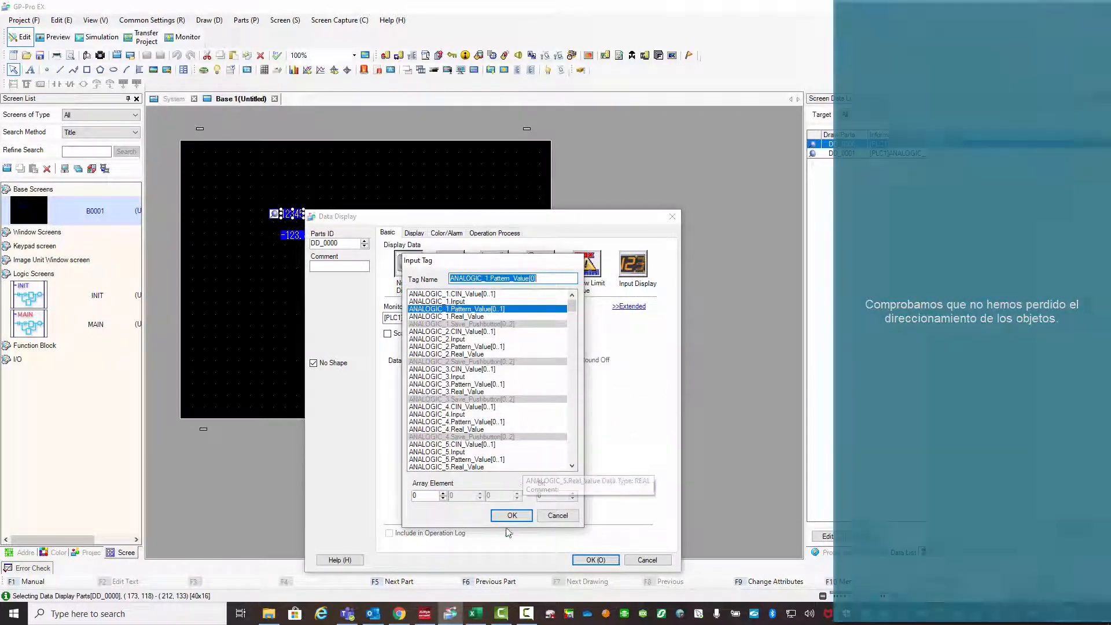
pyautogui.click(551, 519)
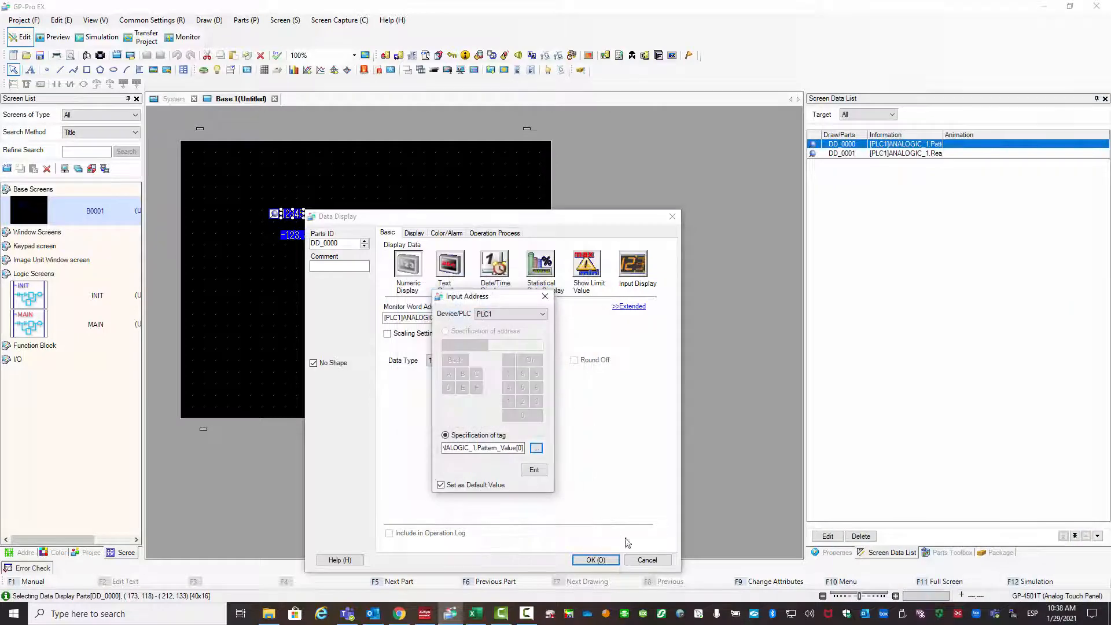
pyautogui.click(545, 296)
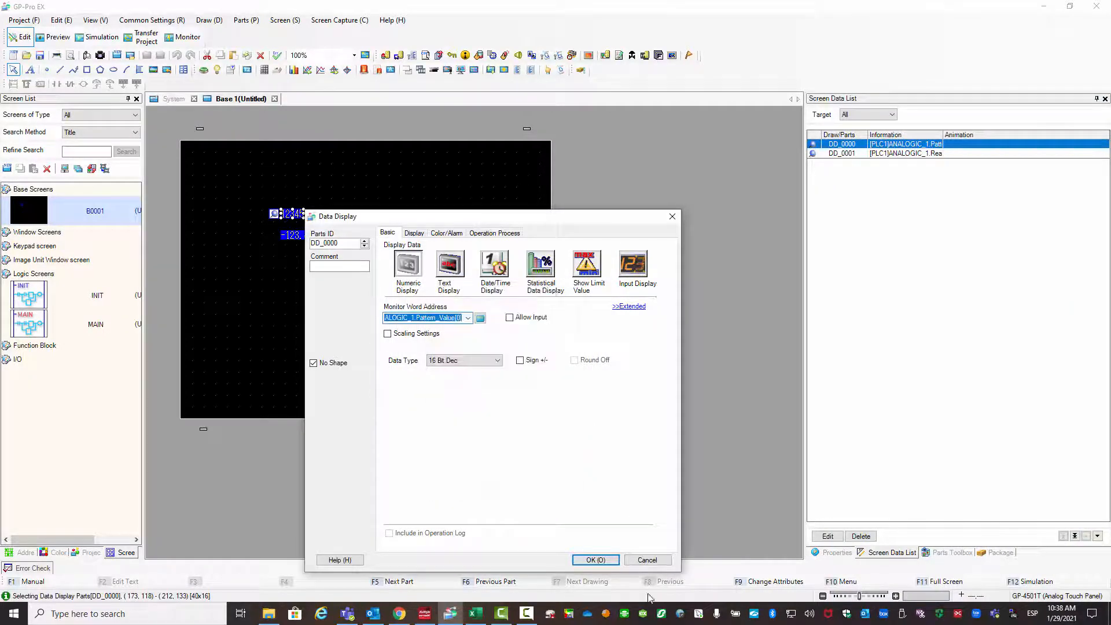
pyautogui.click(637, 560)
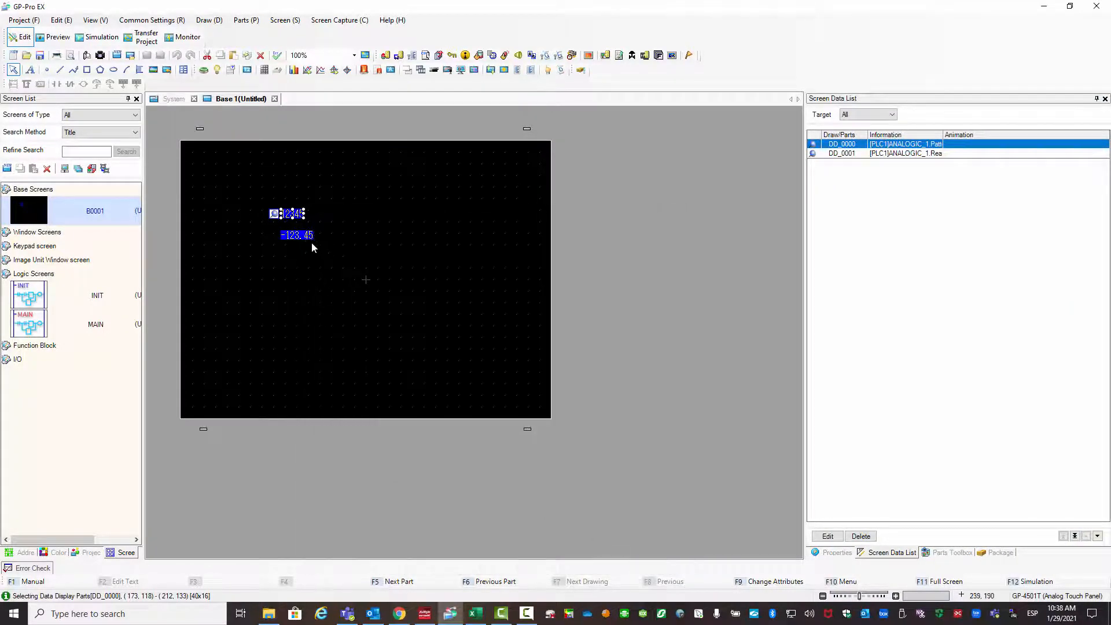
# - Check the lower data display's tag address and browse the available tag list, leaving its settings without changes
pyautogui.doubleClick(298, 235)
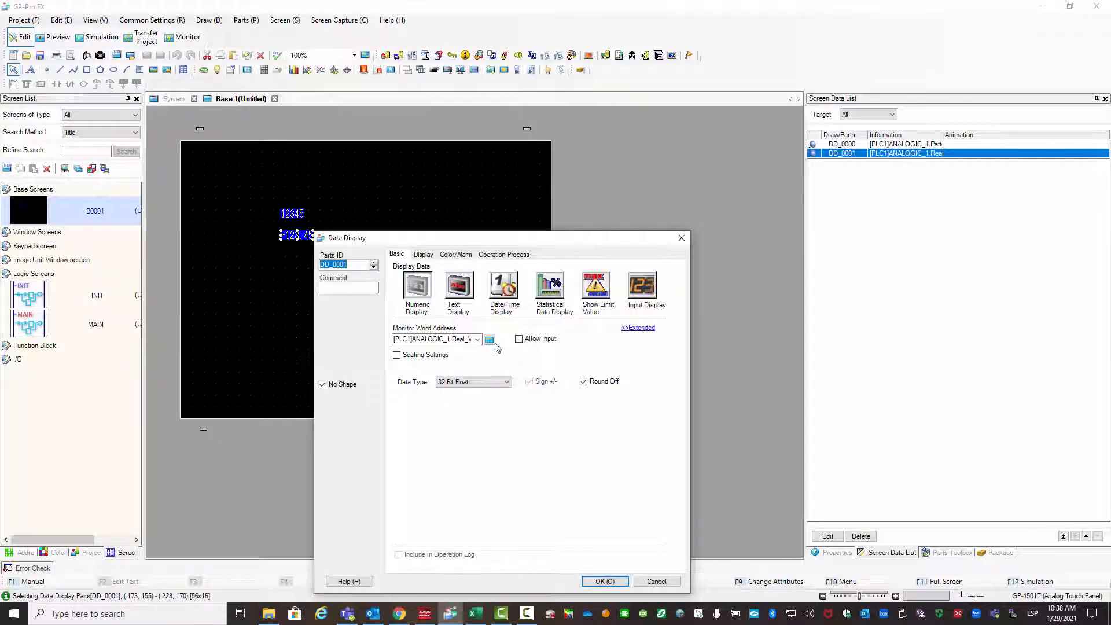
pyautogui.click(490, 341)
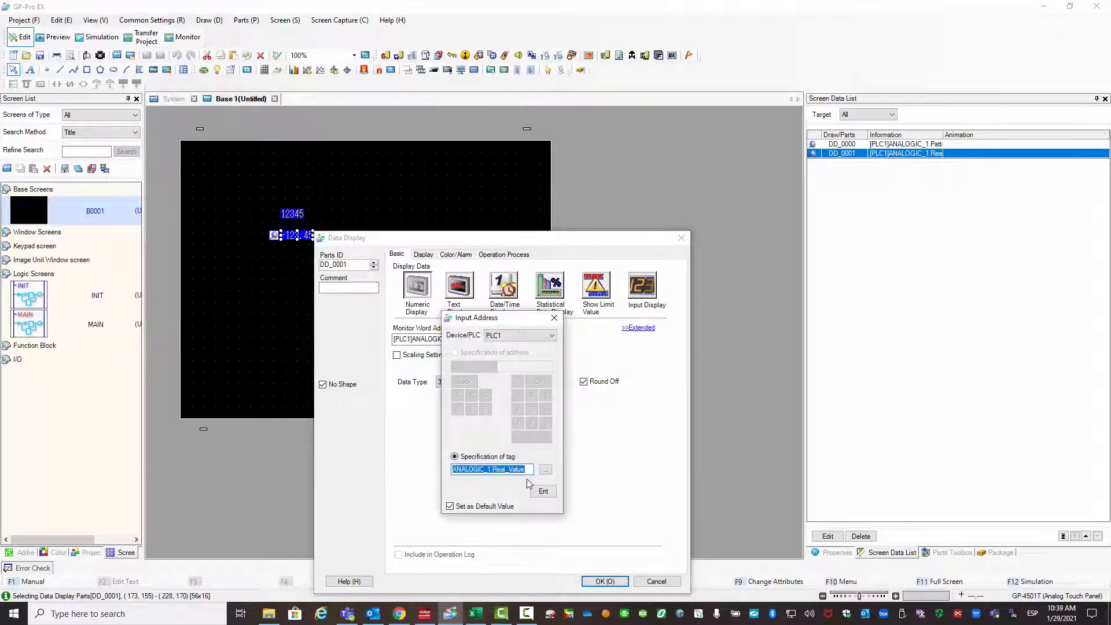
pyautogui.click(546, 469)
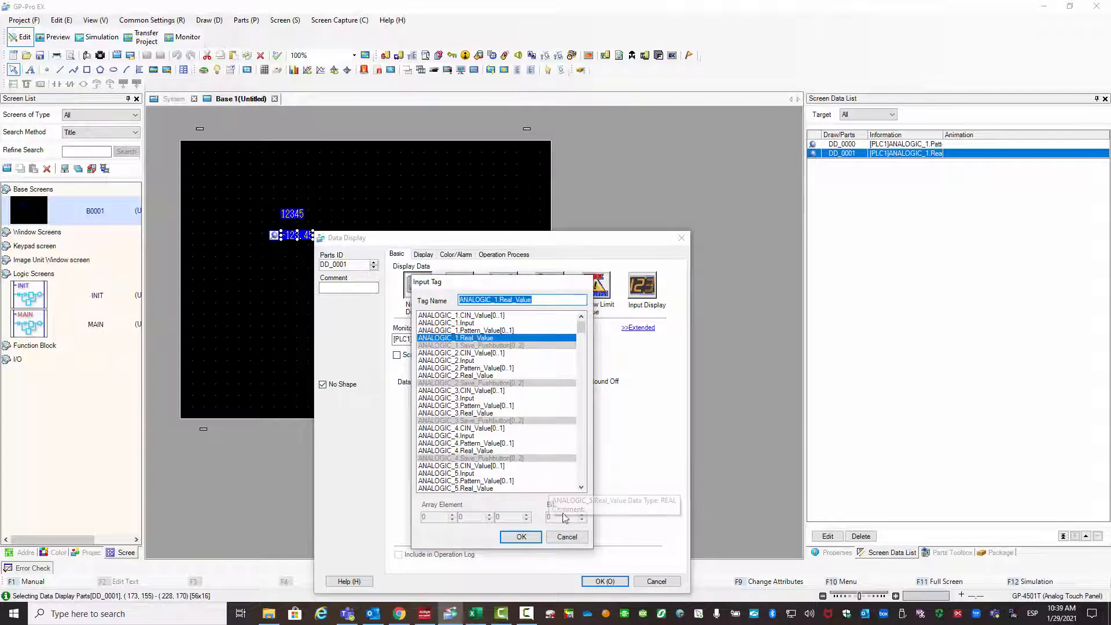
pyautogui.click(582, 341)
pyautogui.moveTo(583, 347); pyautogui.dragTo(577, 447)
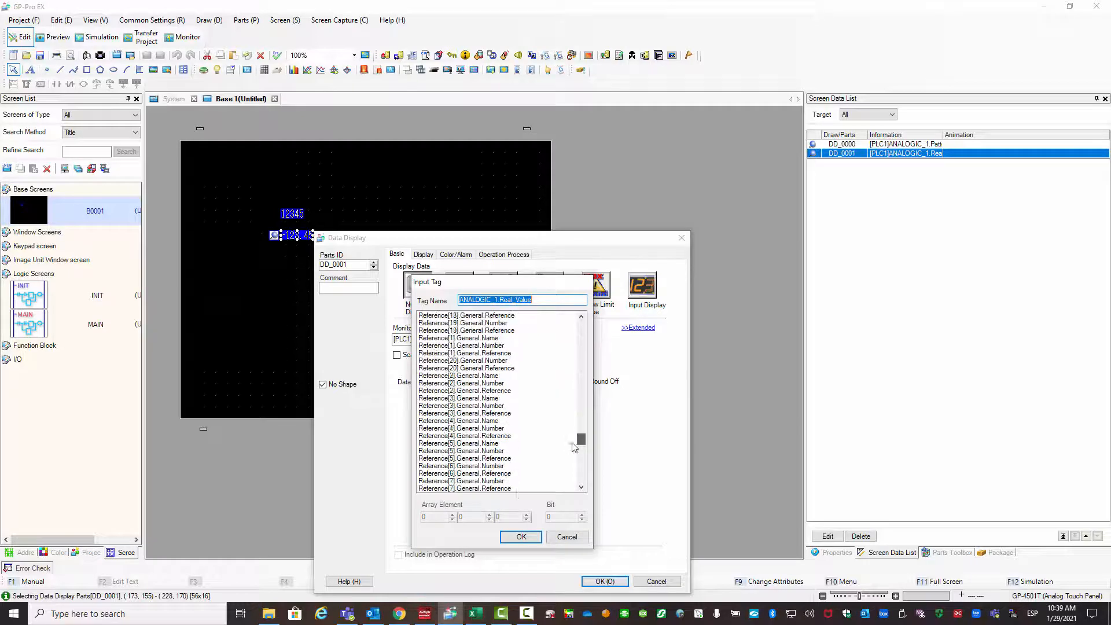
pyautogui.click(566, 537)
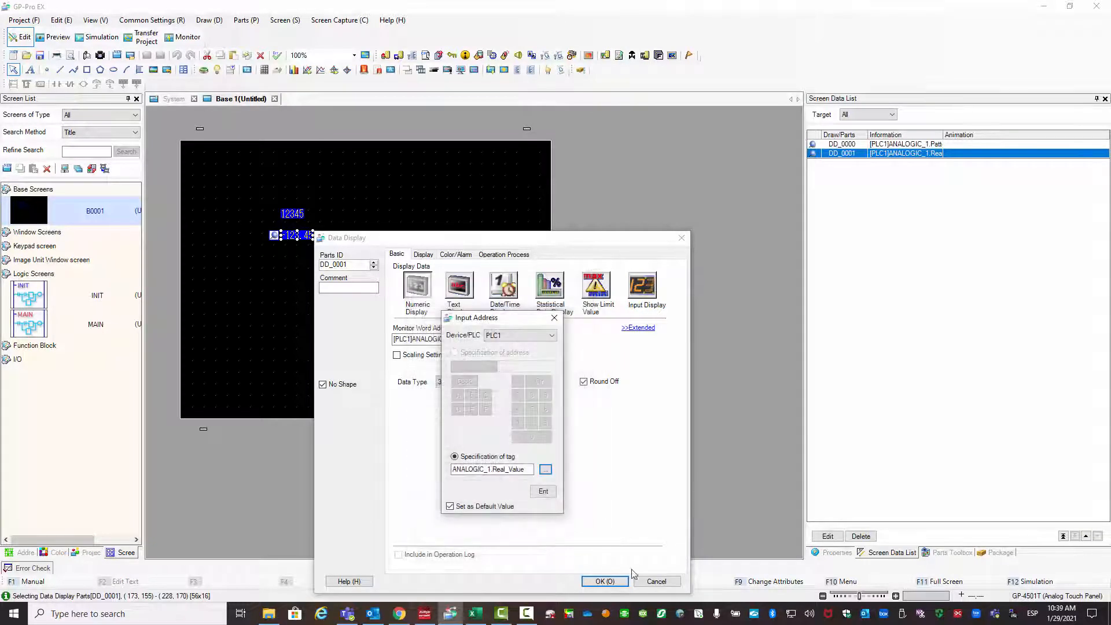
pyautogui.click(554, 317)
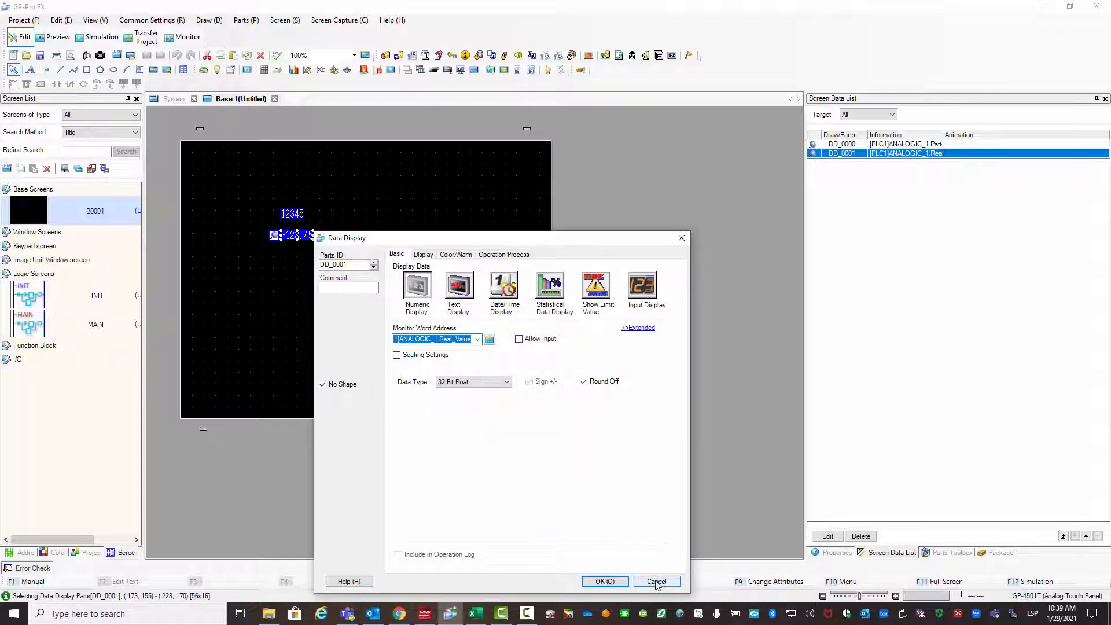
pyautogui.click(656, 582)
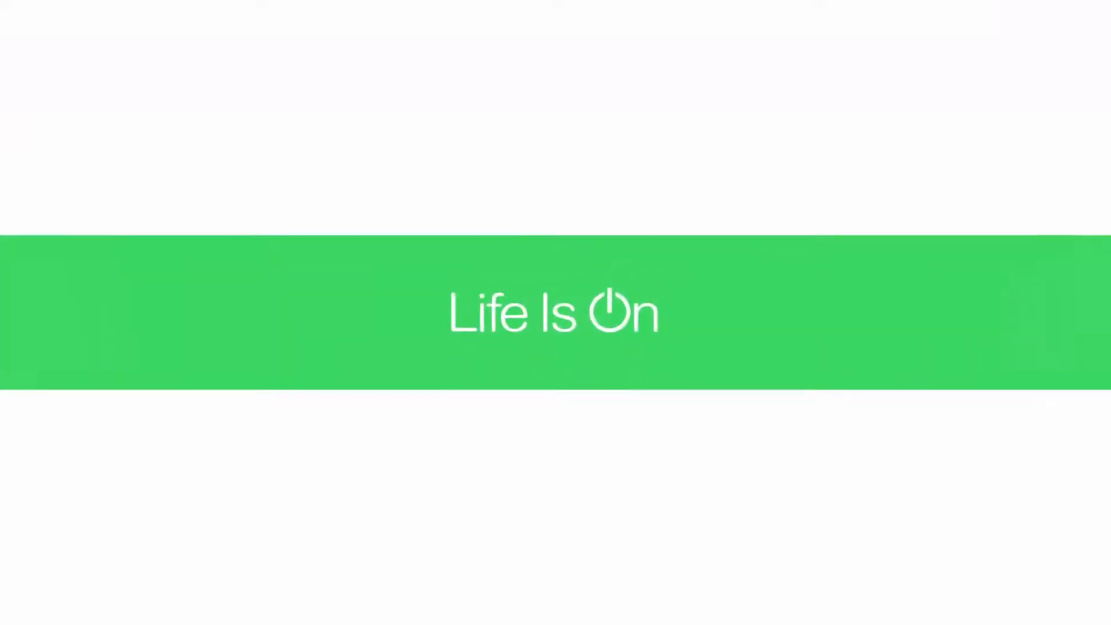